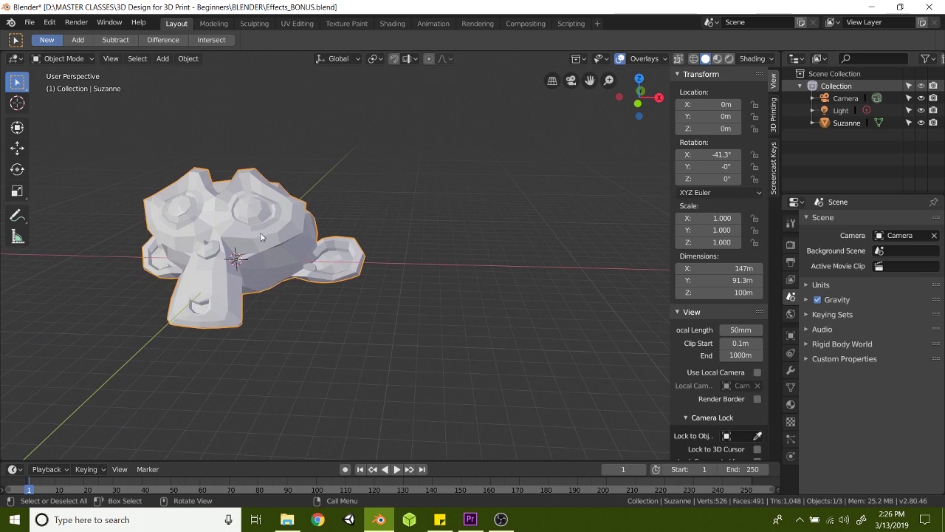
- Duplicate the monkey head twice along the X axis, placing the copies at about X 150.5 m and X 300 m
{"action": "key", "text": "shift+d"}
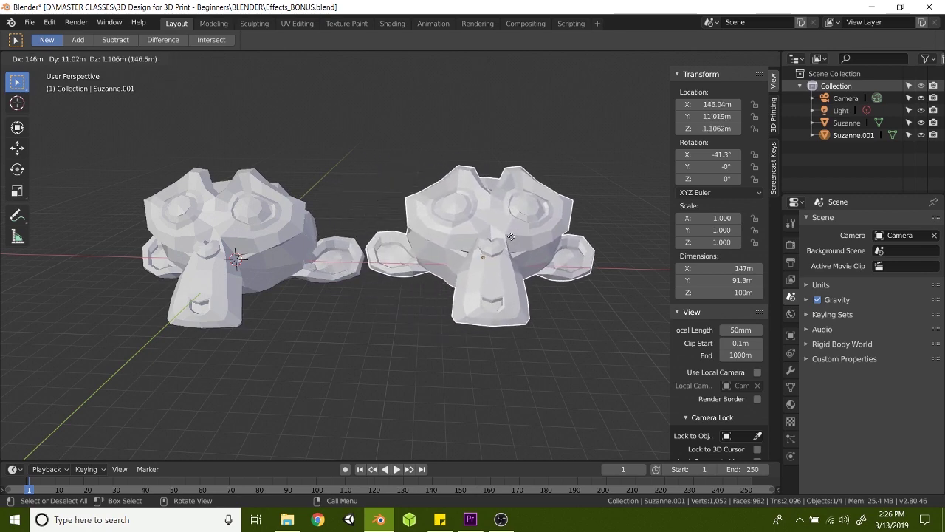
{"action": "key", "text": "x"}
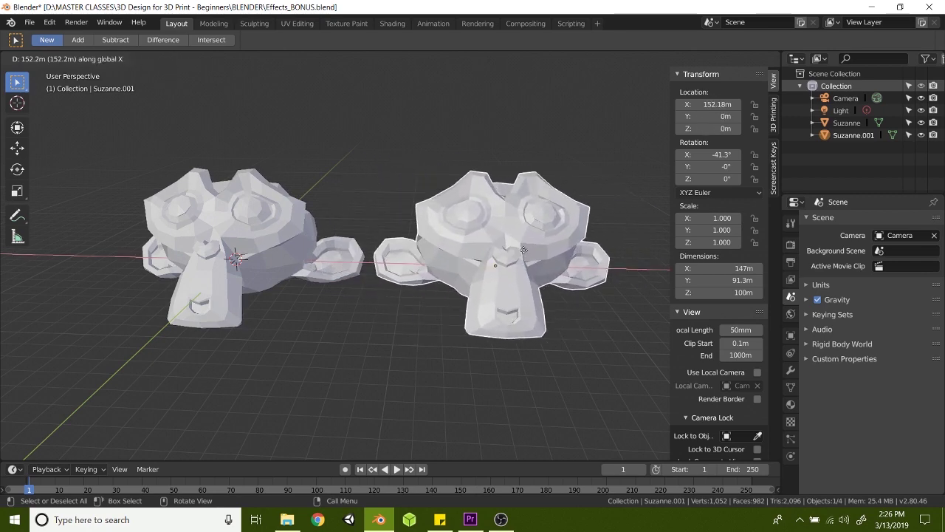
{"action": "left_click", "coordinate": [520, 251]}
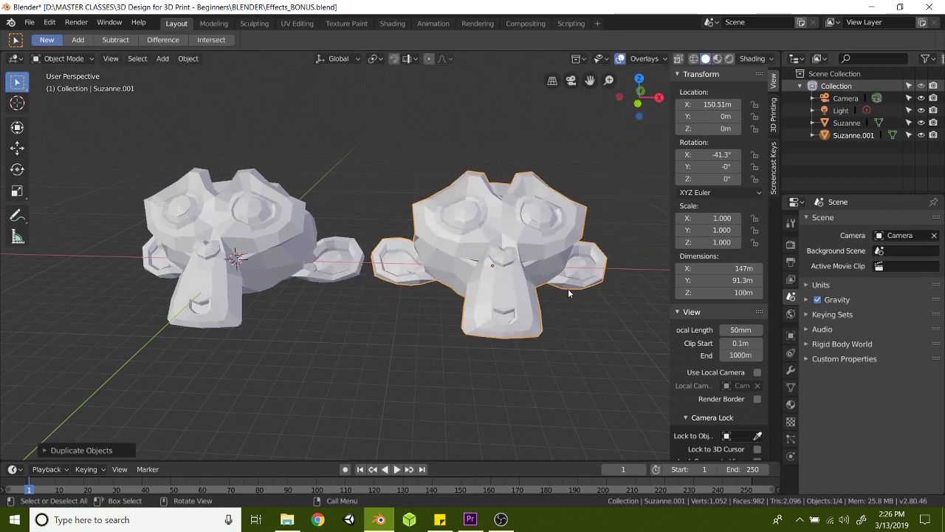
{"action": "middle_click_drag", "start_coordinate": [572, 322], "coordinate": [380, 262]}
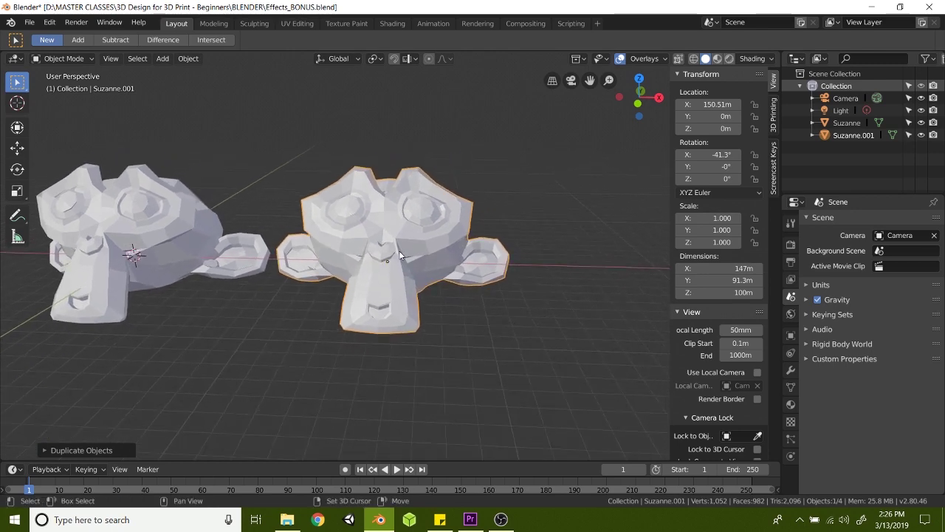
{"action": "key", "text": "shift+d"}
{"action": "key", "text": "x"}
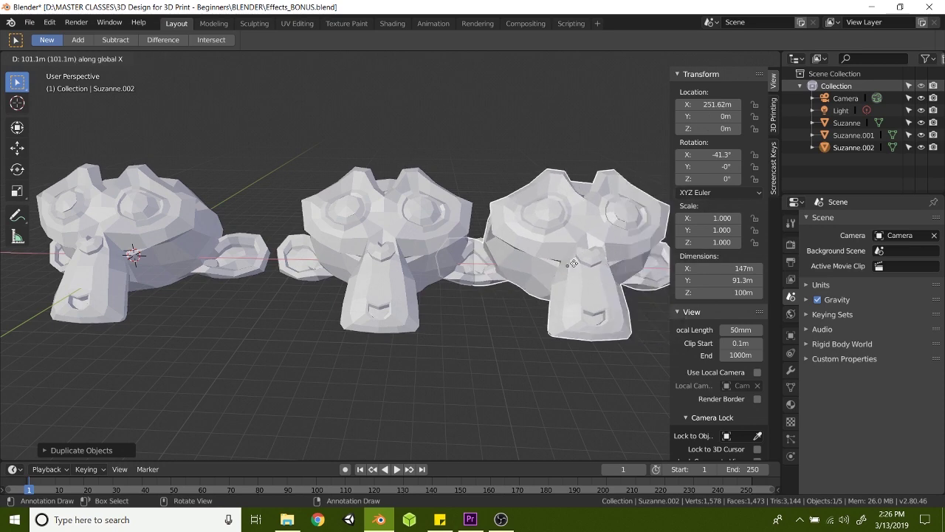
{"action": "left_click", "coordinate": [667, 259]}
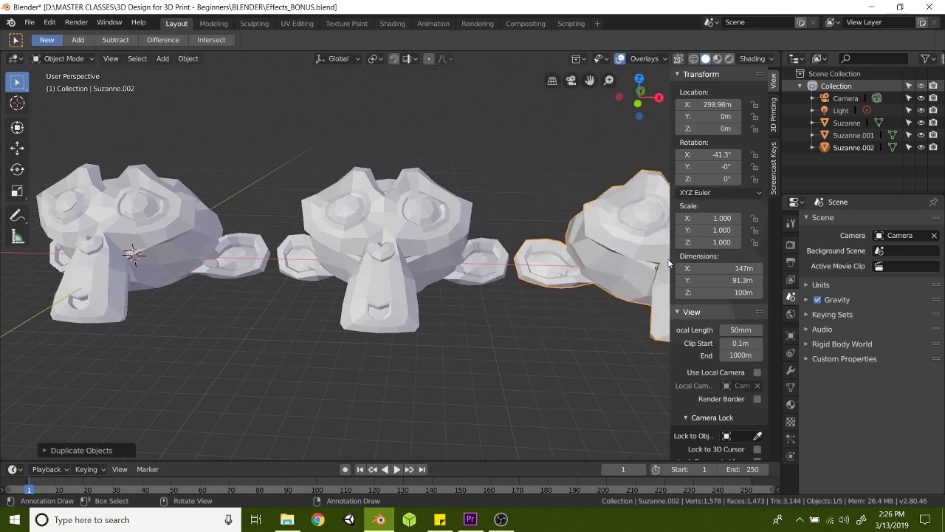
- Add a Subdivision Surface modifier to the original Suzanne and set its view subdivisions to 4
{"action": "middle_click_drag", "start_coordinate": [322, 299], "coordinate": [482, 290]}
{"action": "middle_click_drag", "start_coordinate": [412, 250], "coordinate": [395, 261]}
{"action": "scroll", "coordinate": [425, 255], "scroll_direction": "up", "scroll_amount": 2}
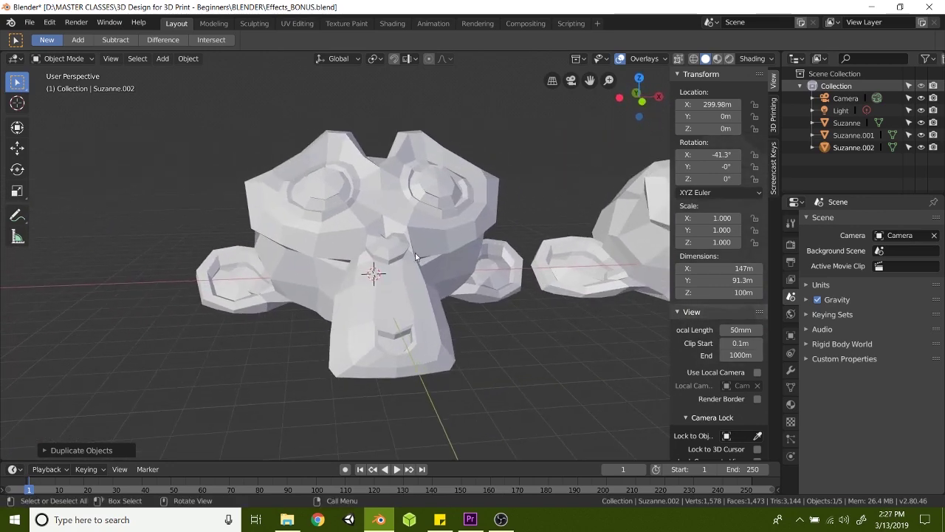
{"action": "left_click", "coordinate": [838, 123]}
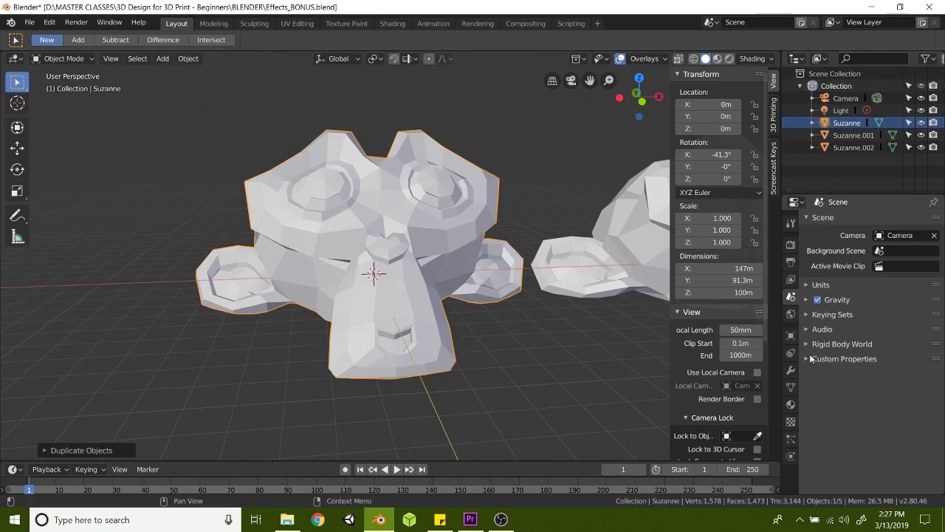
{"action": "left_click", "coordinate": [791, 371]}
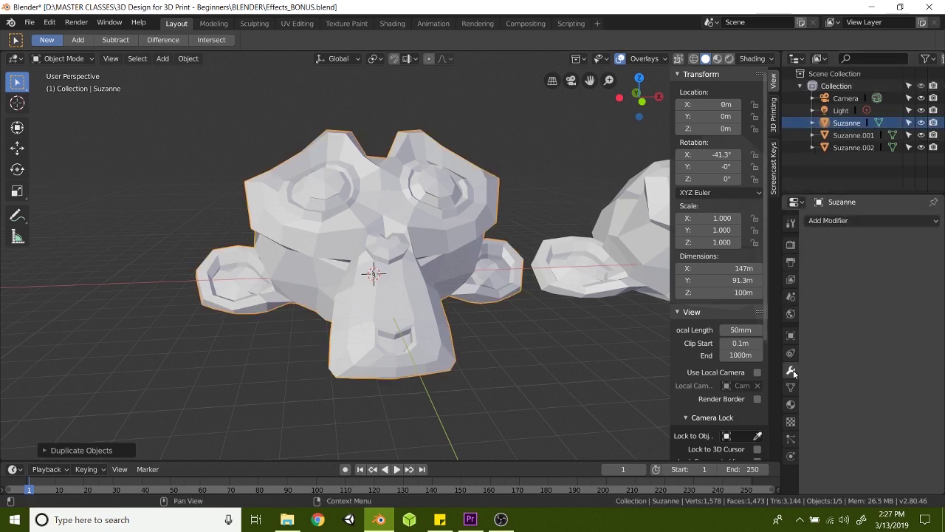
{"action": "left_click", "coordinate": [844, 222]}
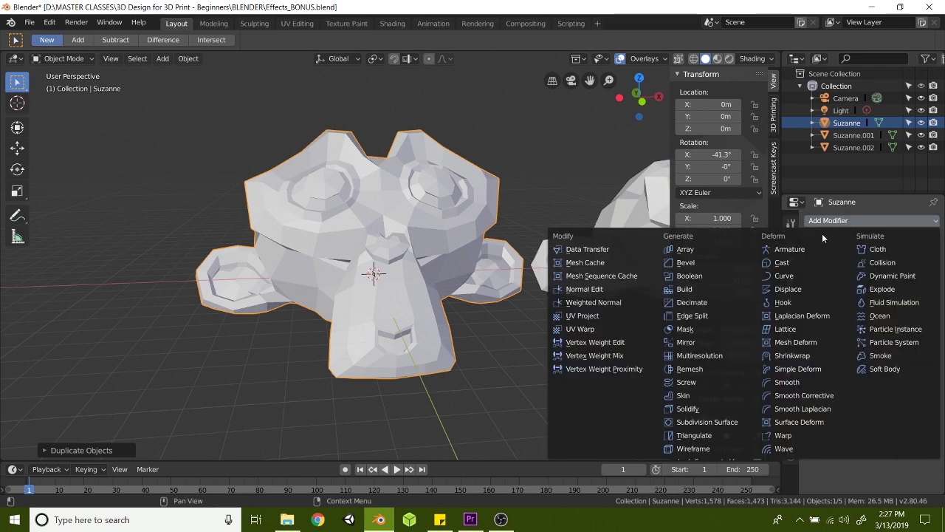
{"action": "left_click", "coordinate": [685, 422]}
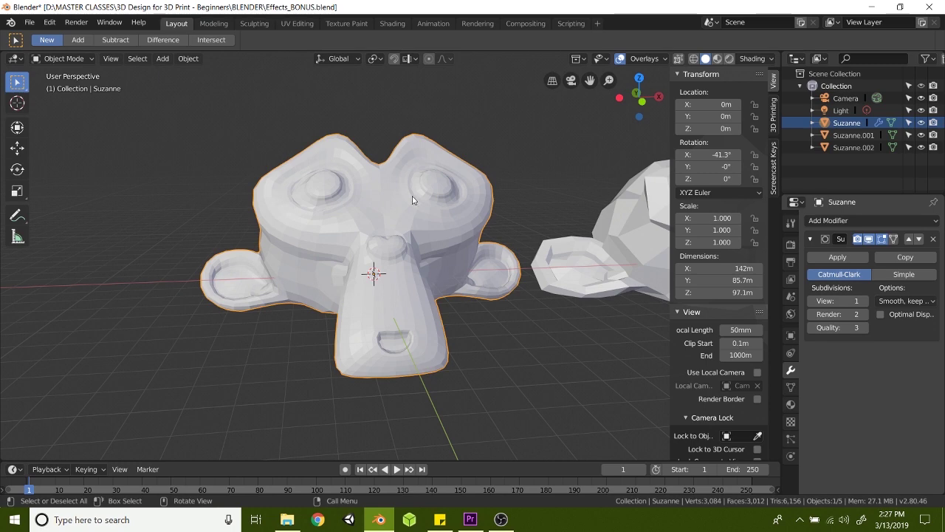
{"action": "left_click", "coordinate": [866, 301]}
{"action": "left_click", "coordinate": [866, 301]}
{"action": "left_click", "coordinate": [866, 301]}
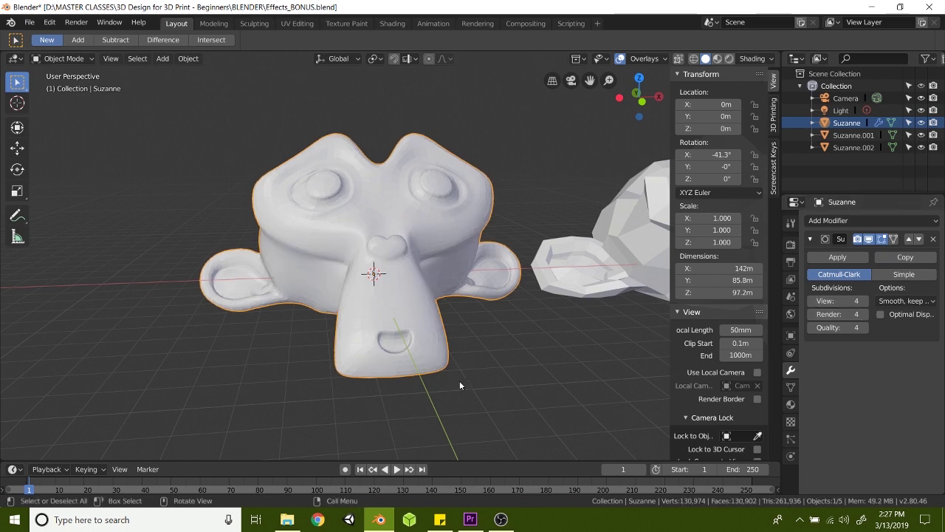
- Inspect the smoothed head from below and run all 3D printing checks on it, viewing the full output list
{"action": "middle_click_drag", "start_coordinate": [459, 385], "coordinate": [365, 237]}
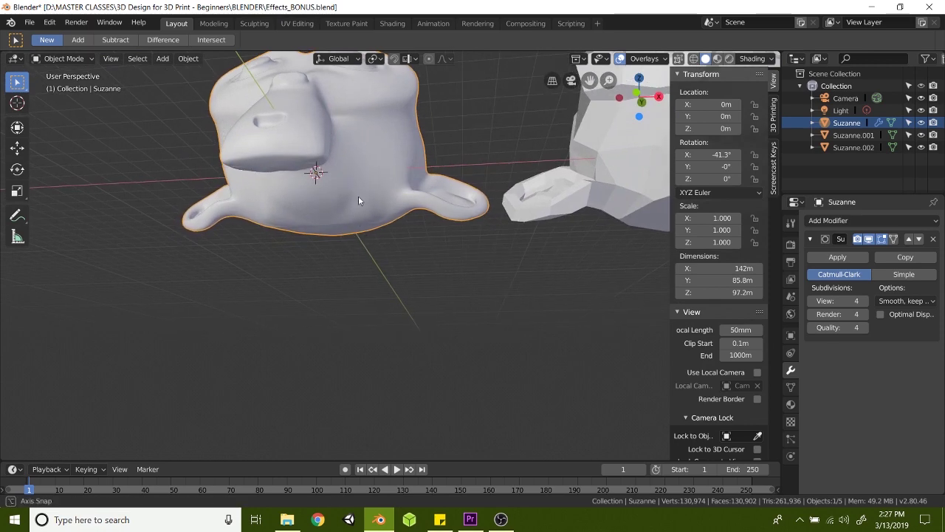
{"action": "middle_click_drag", "start_coordinate": [358, 198], "coordinate": [369, 236]}
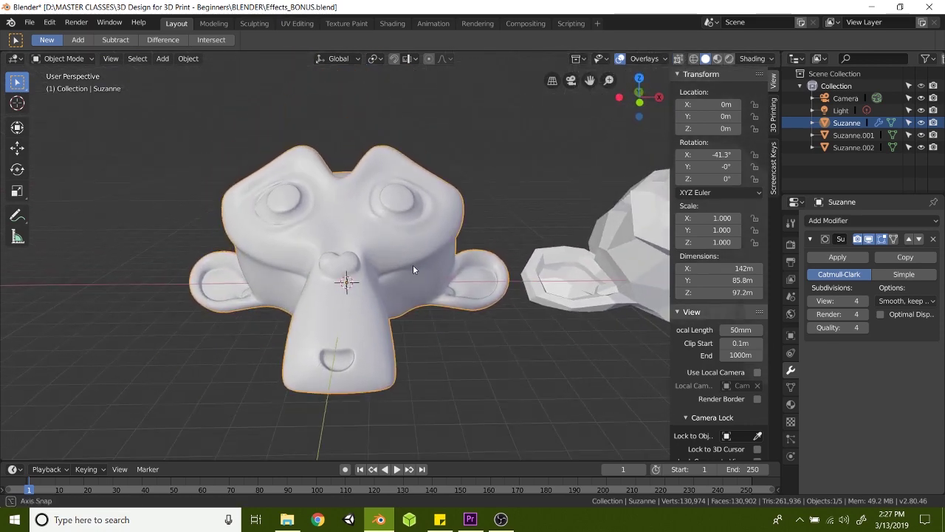
{"action": "mouse_move", "coordinate": [412, 264]}
{"action": "middle_mouse_down"}
{"action": "mouse_move", "coordinate": [386, 273]}
{"action": "mouse_move", "coordinate": [403, 251]}
{"action": "middle_mouse_up"}
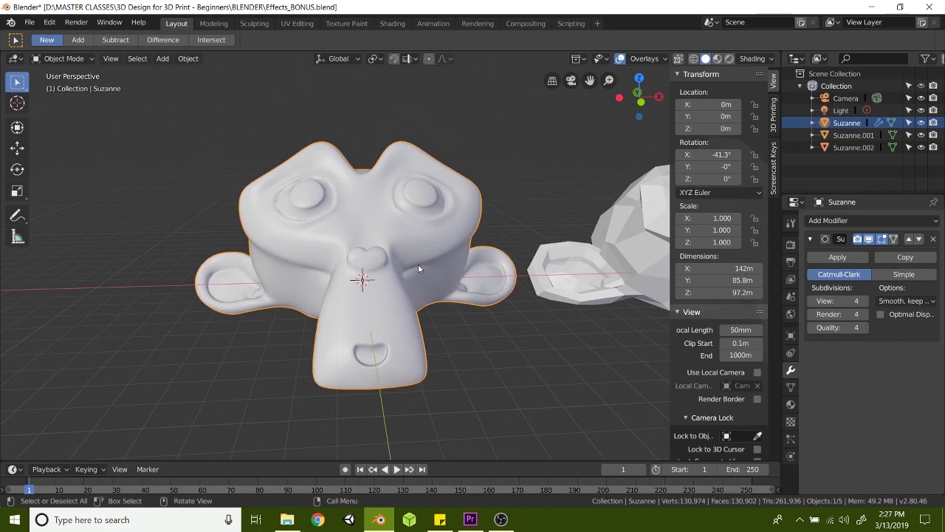
{"action": "left_click", "coordinate": [773, 118]}
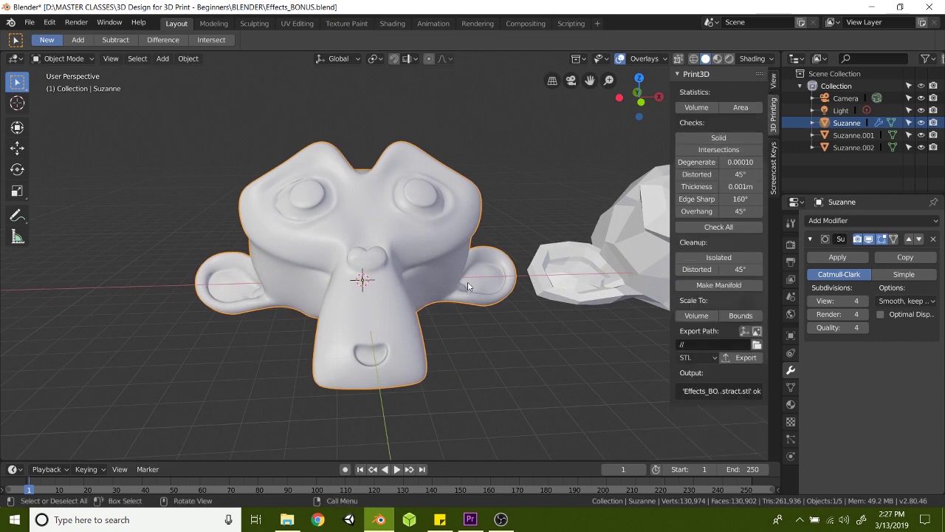
{"action": "left_click", "coordinate": [732, 228]}
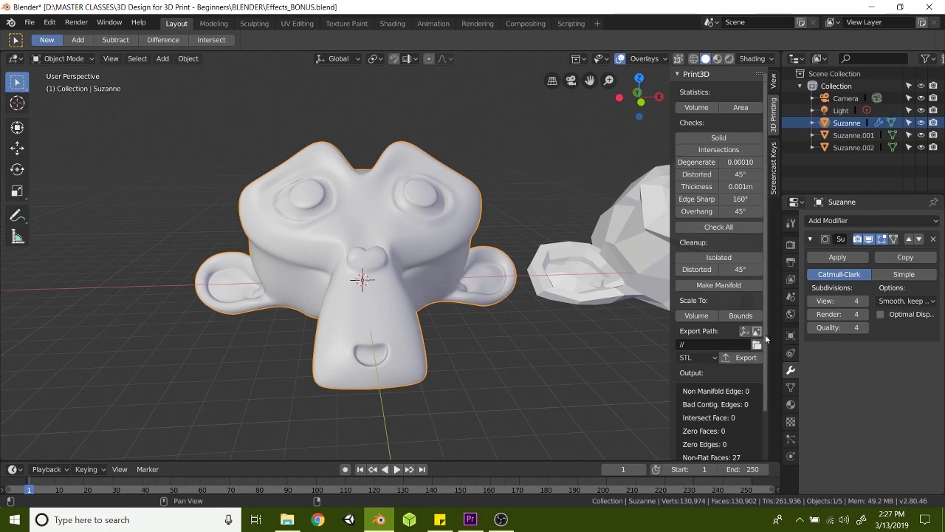
{"action": "left_click_drag", "start_coordinate": [765, 335], "coordinate": [762, 388]}
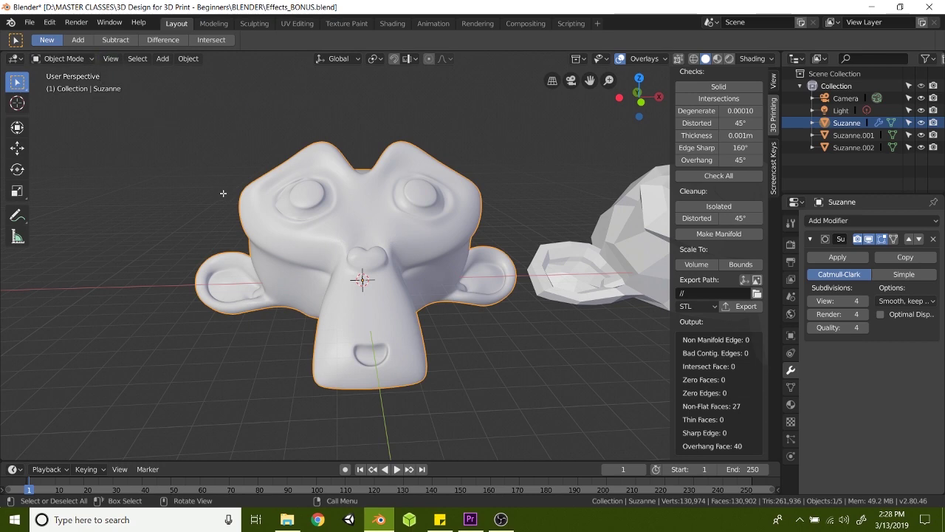
- Select the overhang faces reported by the print check in Edit Mode and inspect them on the original head
{"action": "key", "text": "Tab"}
{"action": "left_click", "coordinate": [490, 415]}
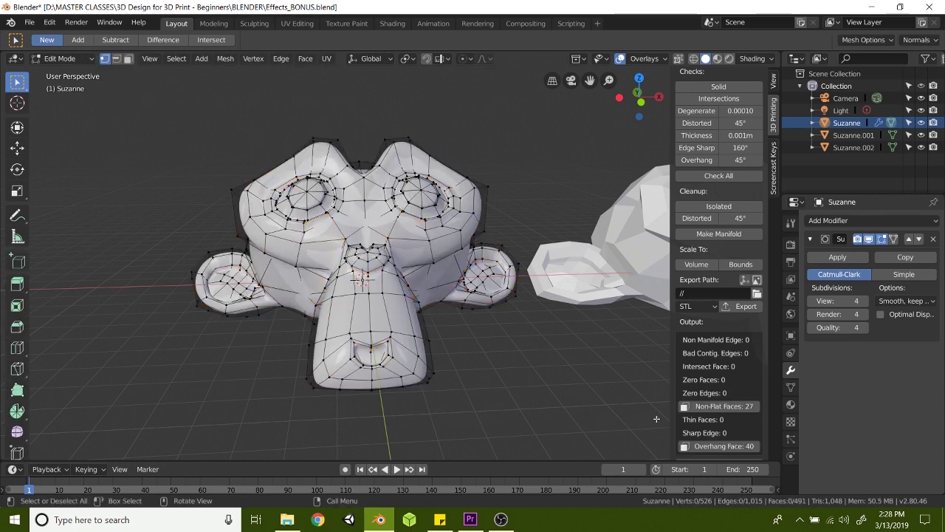
{"action": "left_click", "coordinate": [715, 446]}
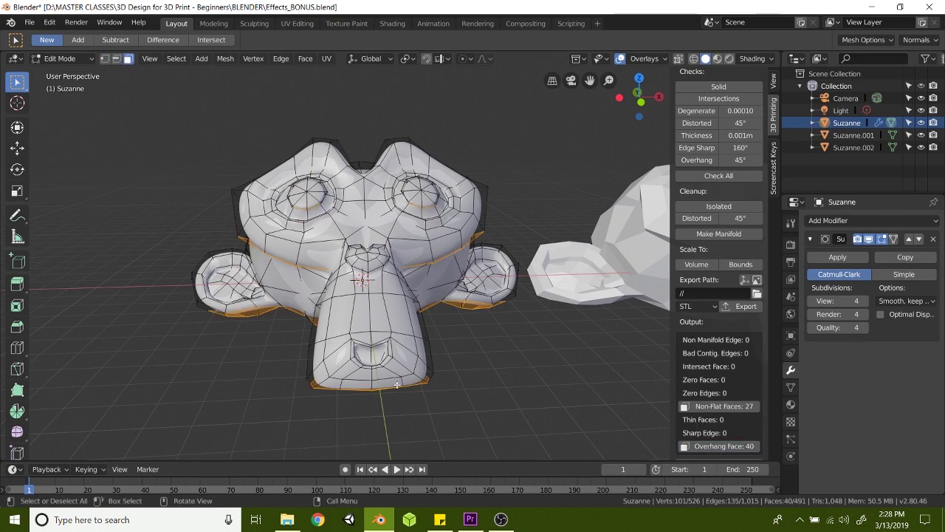
{"action": "middle_click_drag", "start_coordinate": [399, 366], "coordinate": [401, 314]}
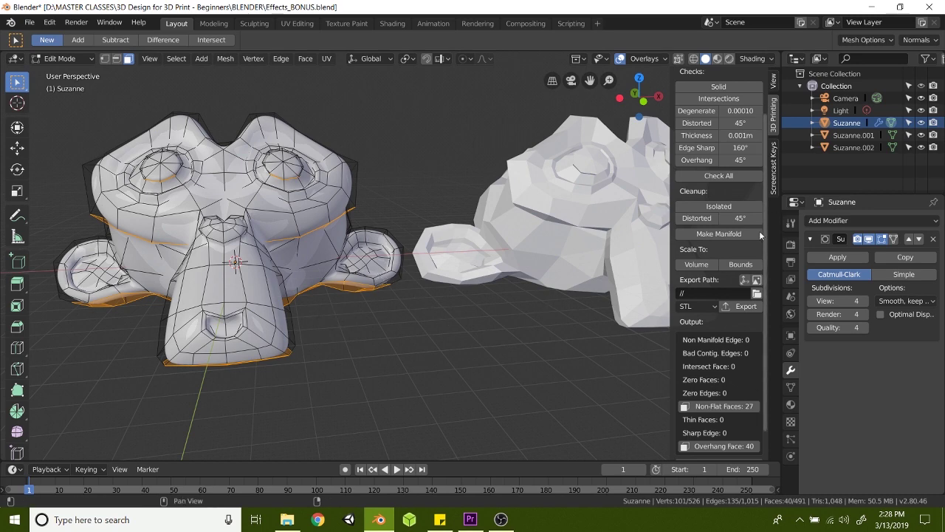
- Set the 3D print export path to the FINAL STLs folder
{"action": "left_click", "coordinate": [756, 294]}
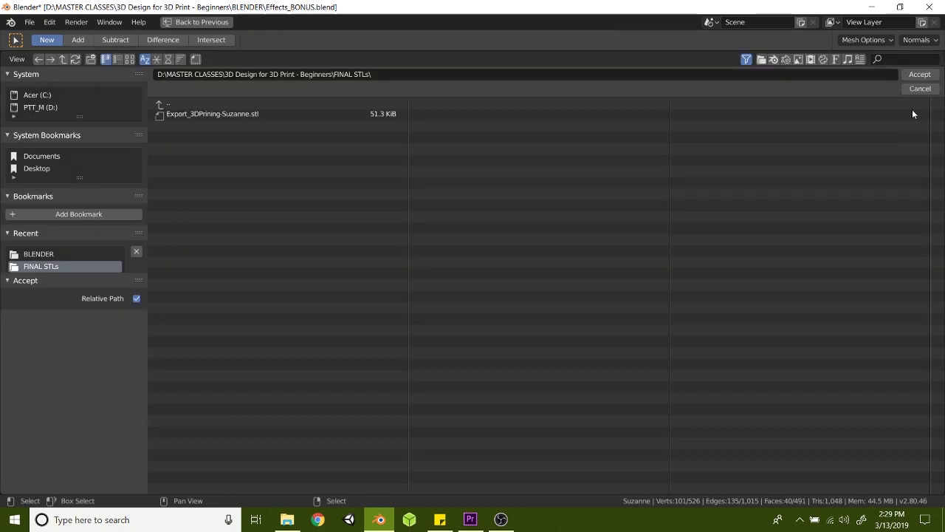
{"action": "left_click", "coordinate": [920, 75]}
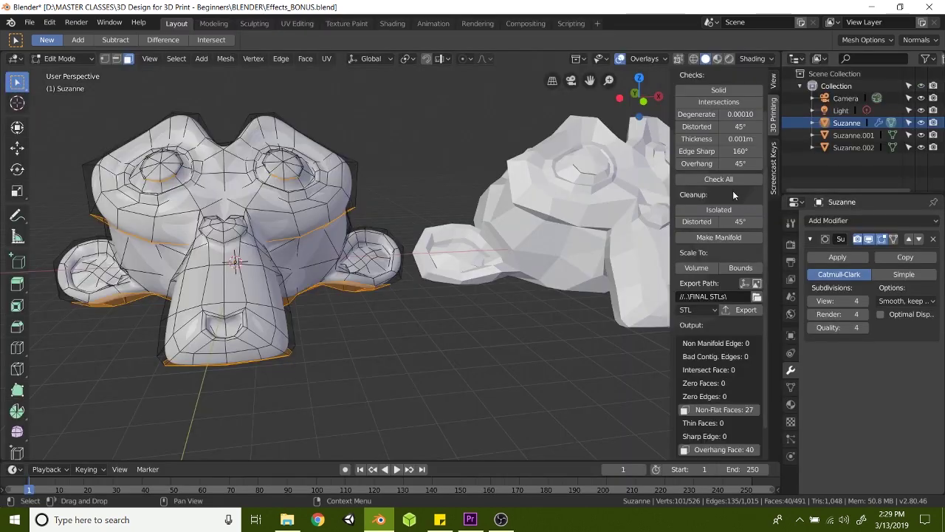
- Rename the original Suzanne as Suzanne_Subsurface and export it as STL, returning to Object Mode
{"action": "double_click", "coordinate": [857, 122]}
{"action": "type", "text": "Suzanne_Sub"}
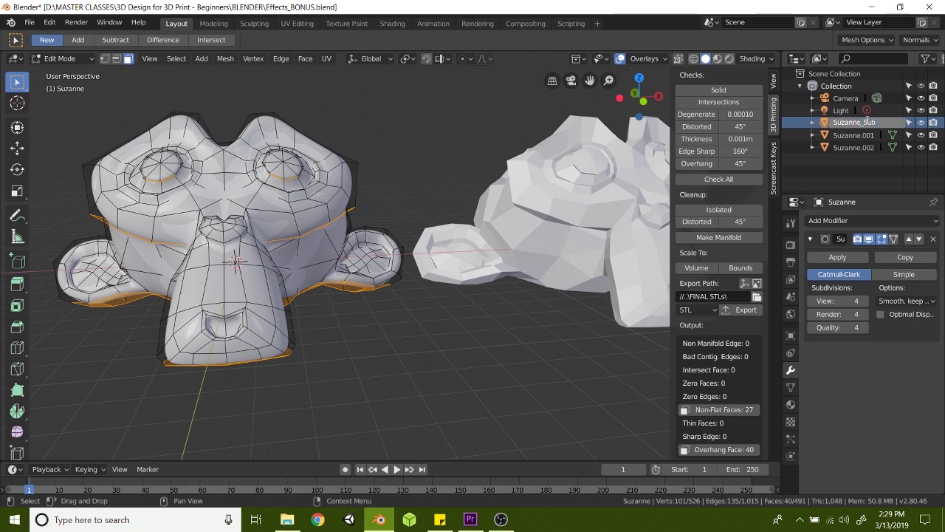
{"action": "type", "text": "surface"}
{"action": "key", "text": "Return"}
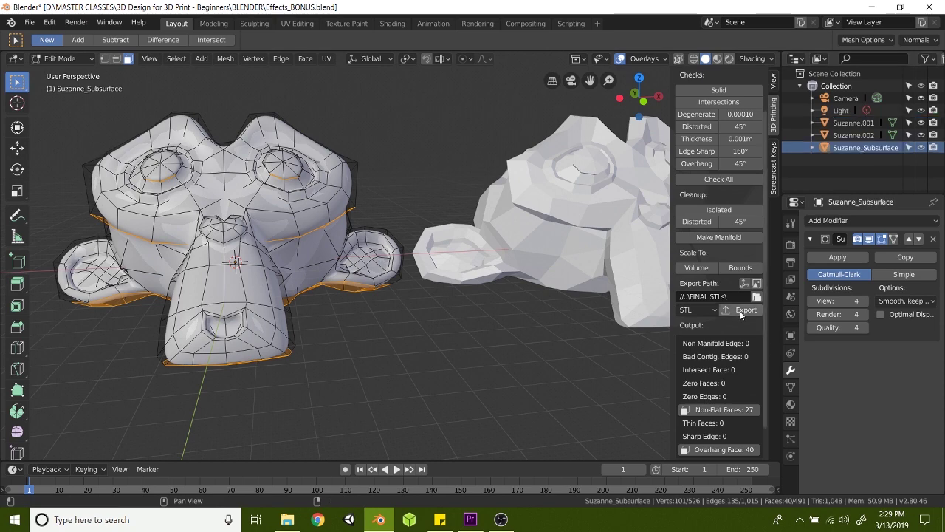
{"action": "left_click", "coordinate": [742, 310]}
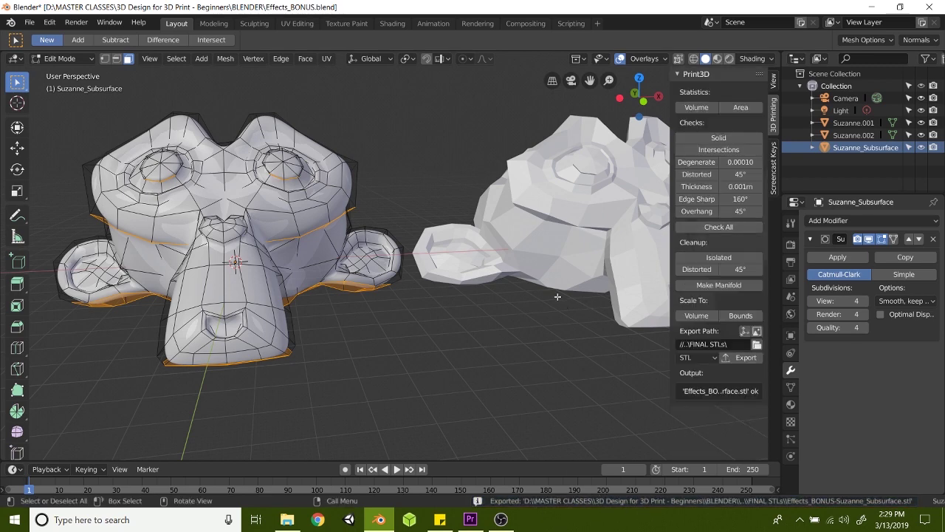
{"action": "key", "text": "Tab"}
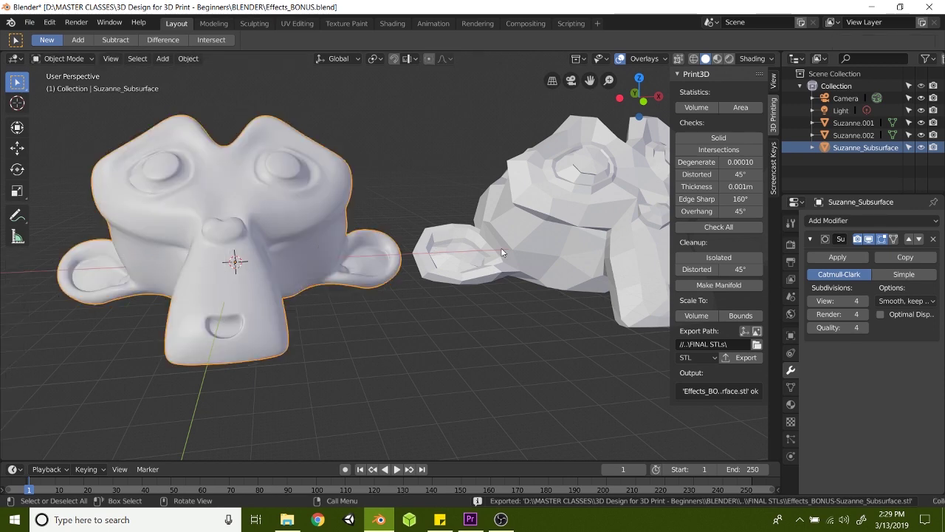
- Add a Remesh modifier to the middle monkey head, Suzanne.001, and set its mode to Blocks
{"action": "left_click", "coordinate": [548, 243]}
{"action": "middle_click_drag", "start_coordinate": [548, 243], "coordinate": [466, 224], "text": "shift"}
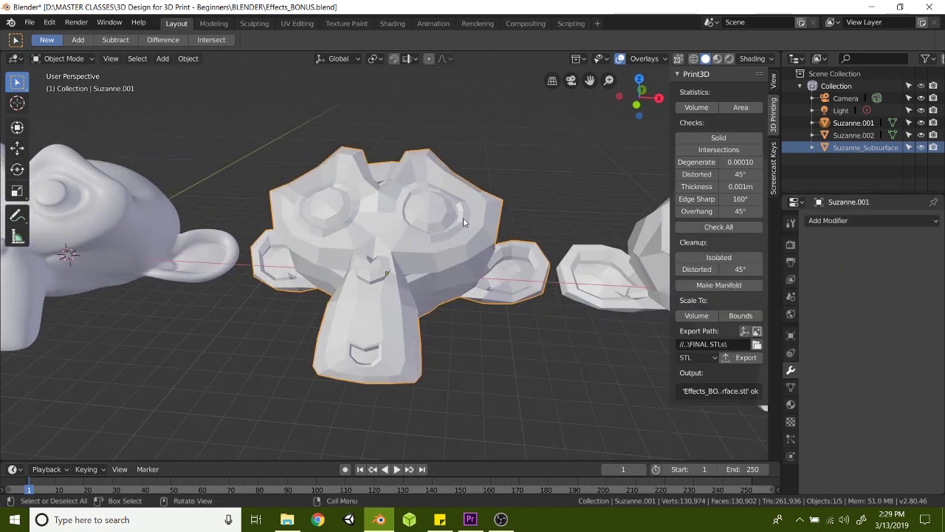
{"action": "left_click", "coordinate": [869, 221]}
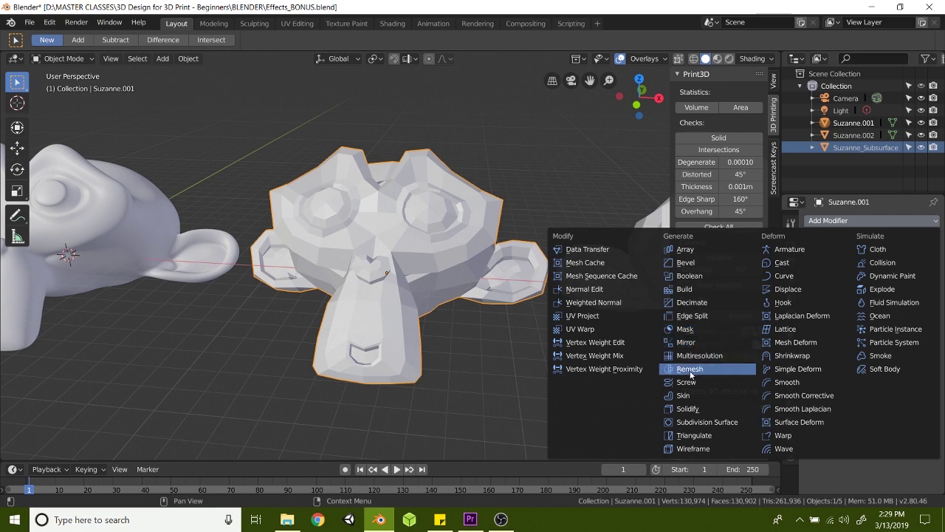
{"action": "left_click", "coordinate": [690, 371]}
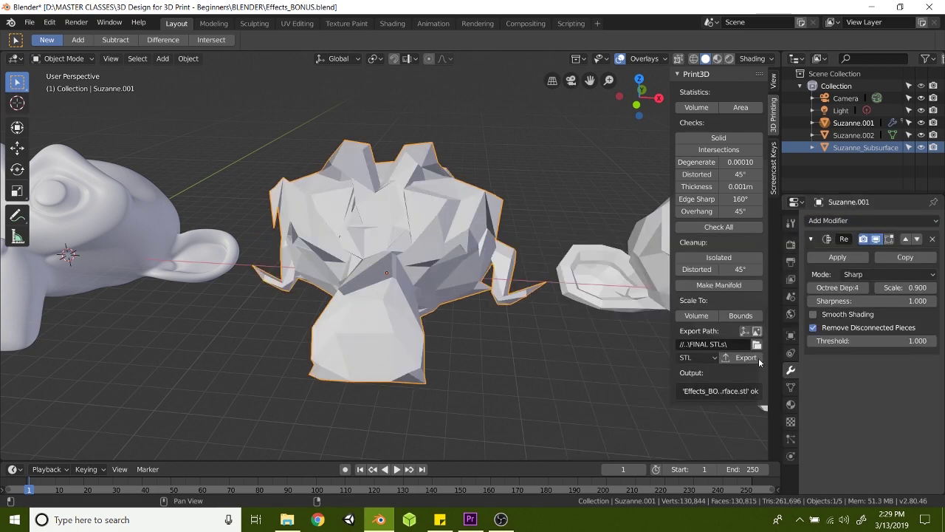
{"action": "left_click", "coordinate": [881, 275]}
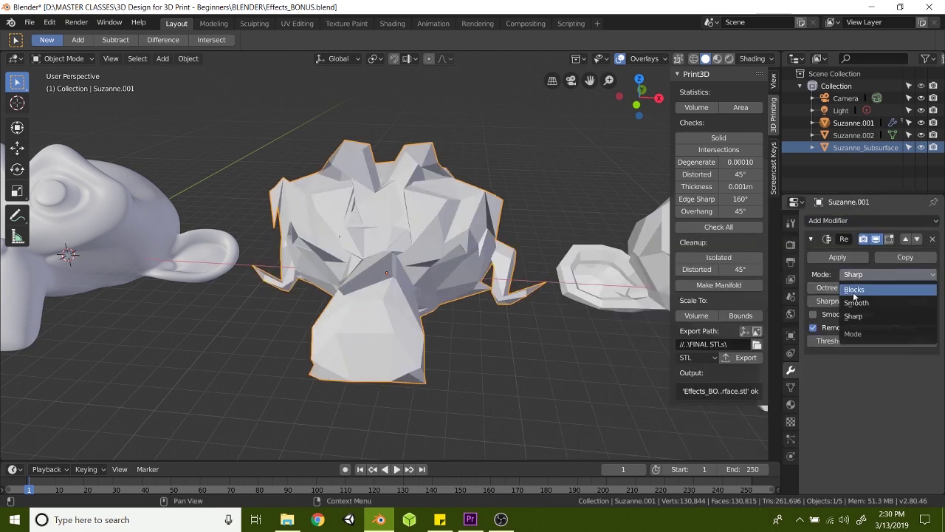
{"action": "left_click", "coordinate": [854, 290]}
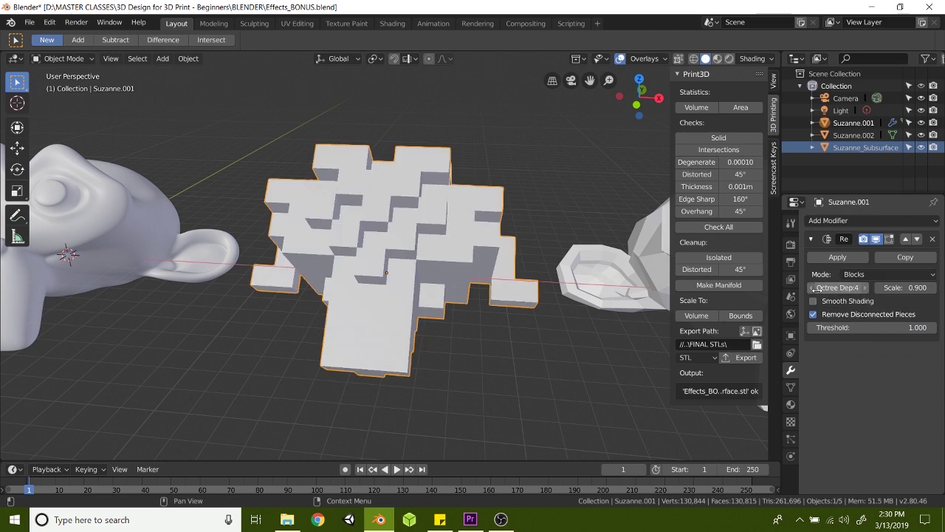
- Raise the Remesh modifier's octree depth to 8 on the middle monkey head
{"action": "left_click", "coordinate": [868, 288]}
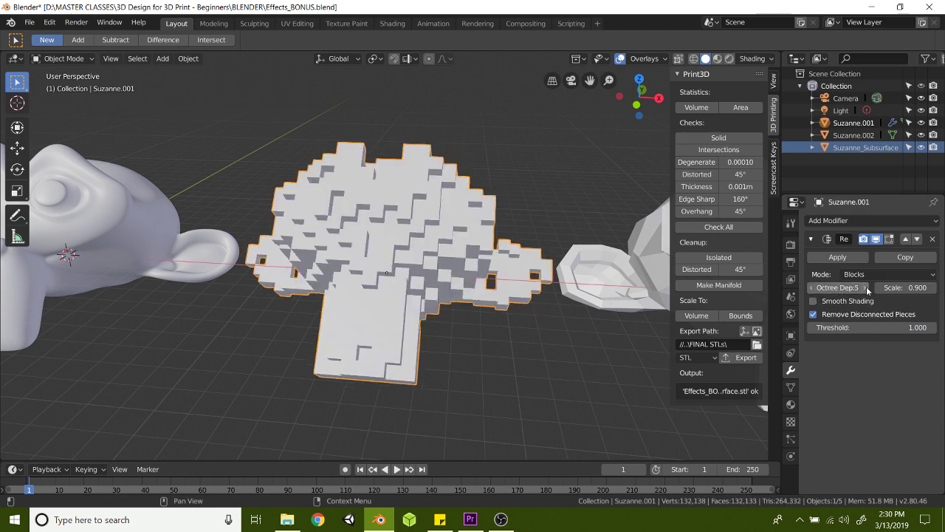
{"action": "left_click", "coordinate": [867, 288]}
{"action": "left_click", "coordinate": [866, 288]}
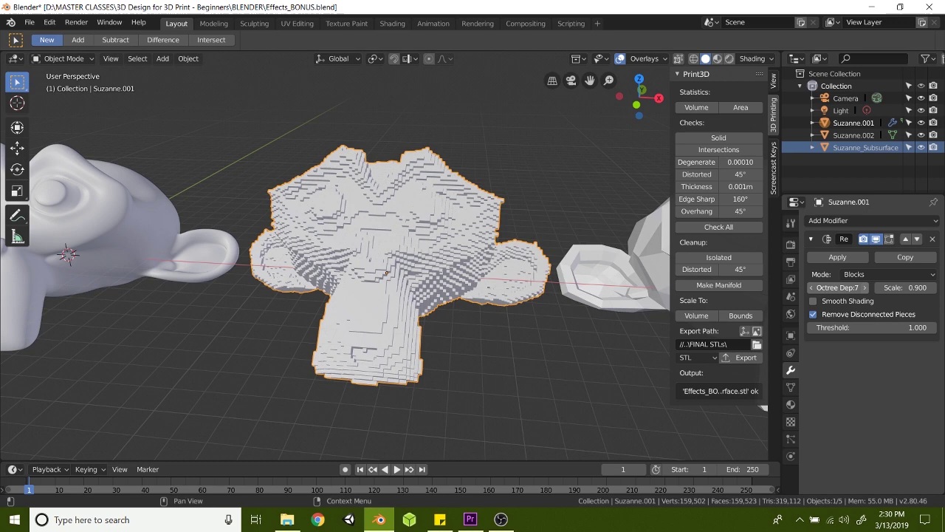
{"action": "left_click", "coordinate": [866, 288]}
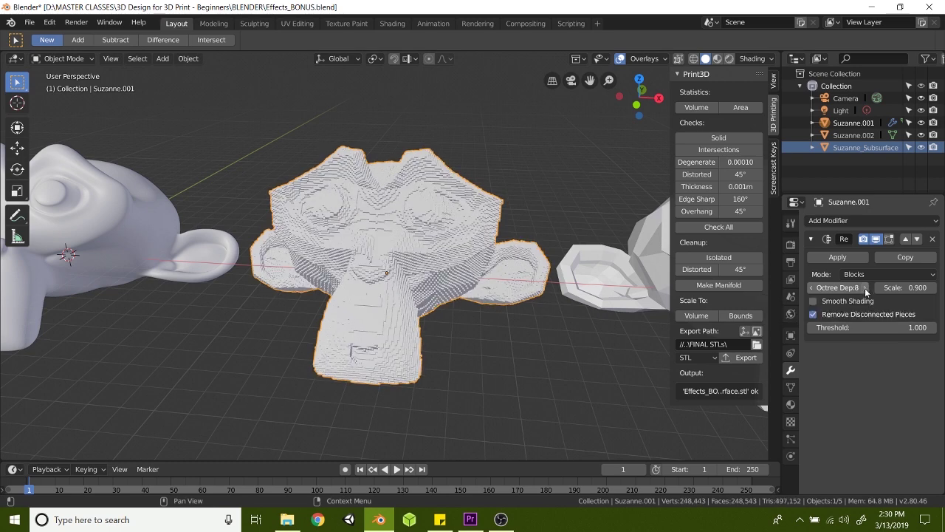
- Try octree depths of 9 and 7 on the middle head's Remesh modifier and return it to 8
{"action": "left_click", "coordinate": [812, 290]}
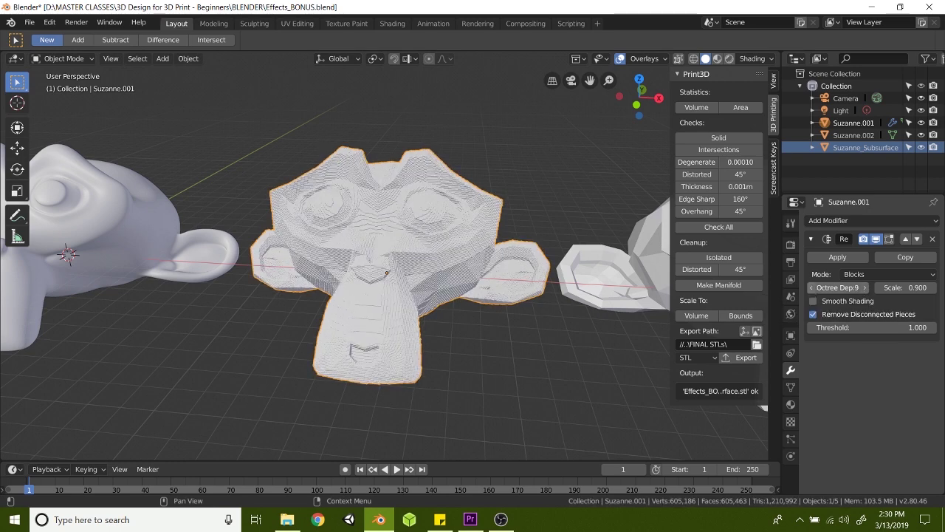
{"action": "left_click", "coordinate": [812, 290]}
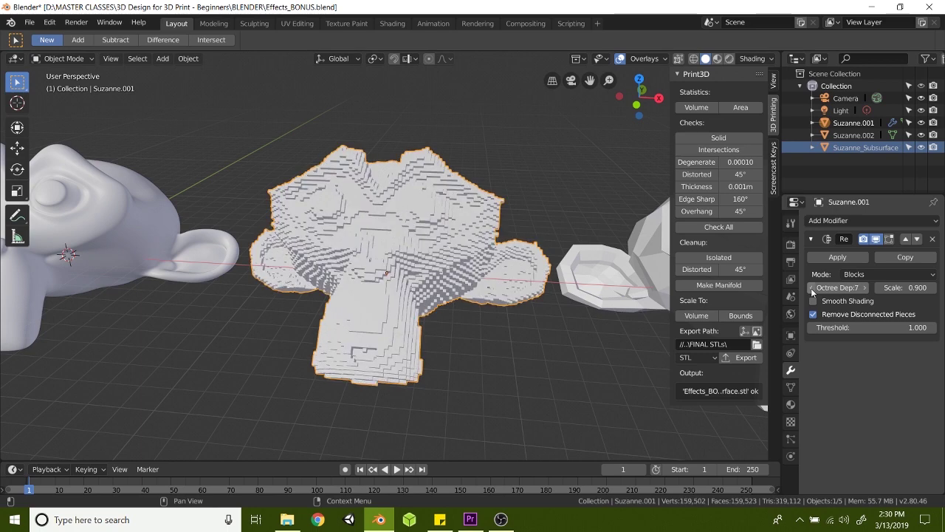
{"action": "left_click", "coordinate": [867, 287]}
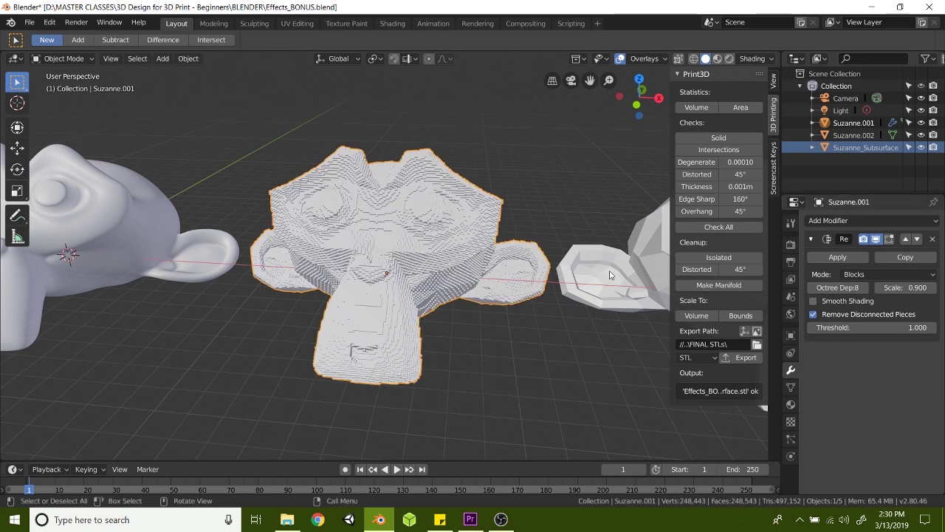
- Rename the middle monkey head, Suzanne.001, as Suzanne_Blocks and export it as STL
{"action": "middle_click_drag", "start_coordinate": [414, 281], "coordinate": [386, 275]}
{"action": "scroll", "coordinate": [458, 263], "scroll_direction": "up", "scroll_amount": 4}
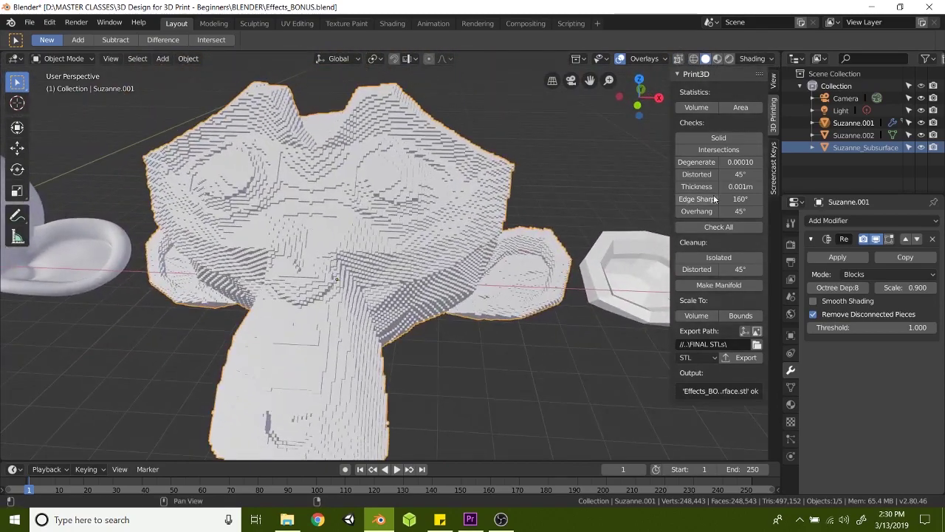
{"action": "double_click", "coordinate": [848, 124]}
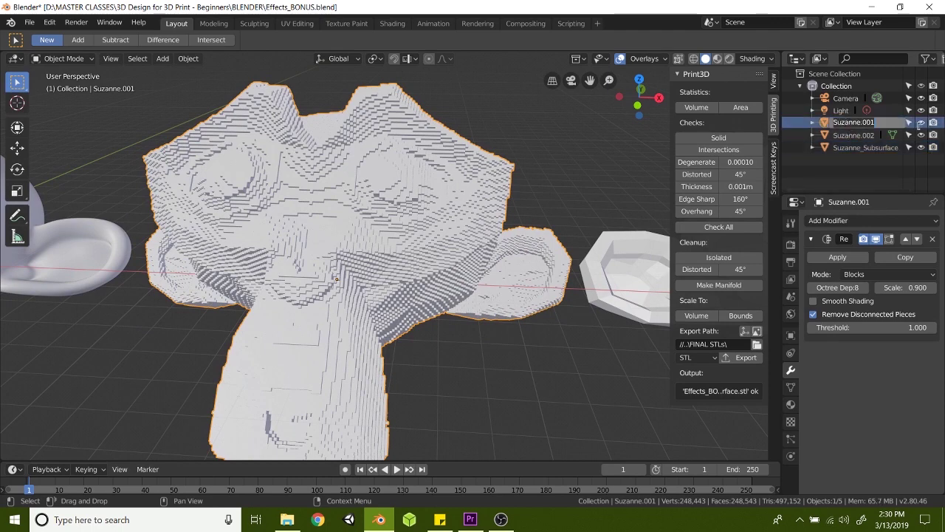
{"action": "left_click", "coordinate": [889, 124]}
{"action": "key", "text": "BackSpace"}
{"action": "key", "text": "BackSpace"}
{"action": "key", "text": "BackSpace"}
{"action": "key", "text": "BackSpace"}
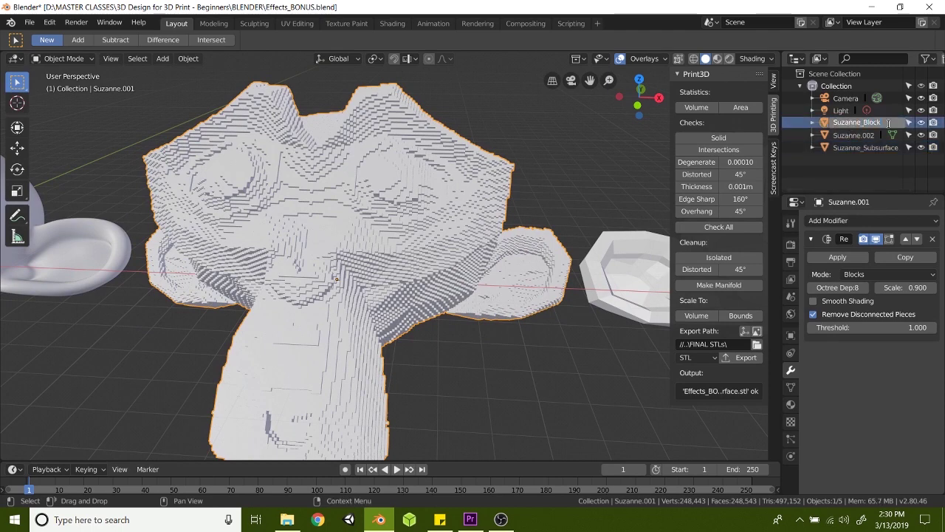
{"action": "key", "text": "Return"}
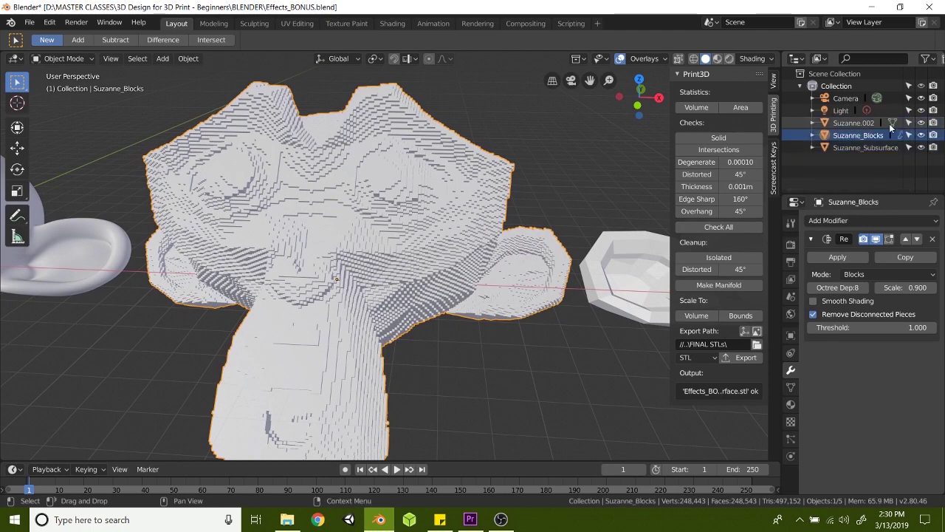
{"action": "left_click", "coordinate": [740, 359]}
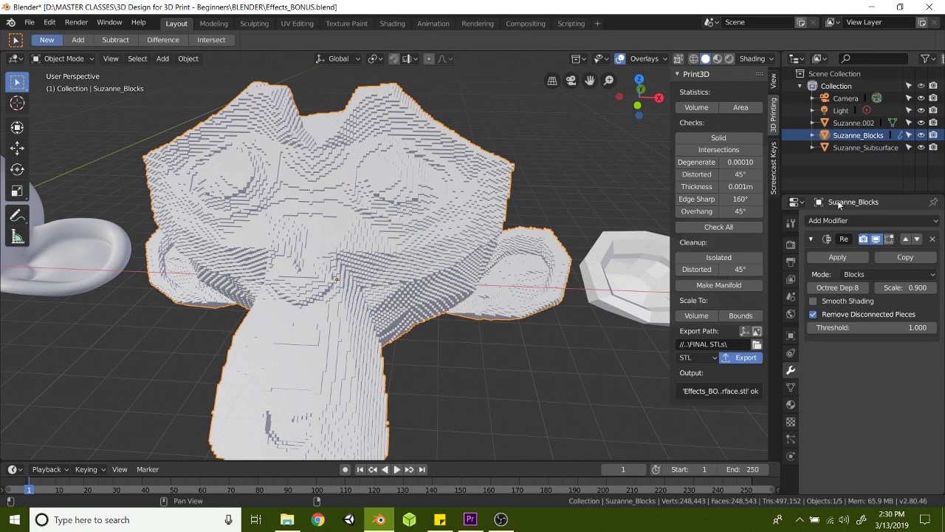
- Add a Wireframe modifier to the third monkey head, Suzanne.002
{"action": "middle_click_drag", "start_coordinate": [621, 331], "coordinate": [325, 318]}
{"action": "left_click", "coordinate": [325, 318]}
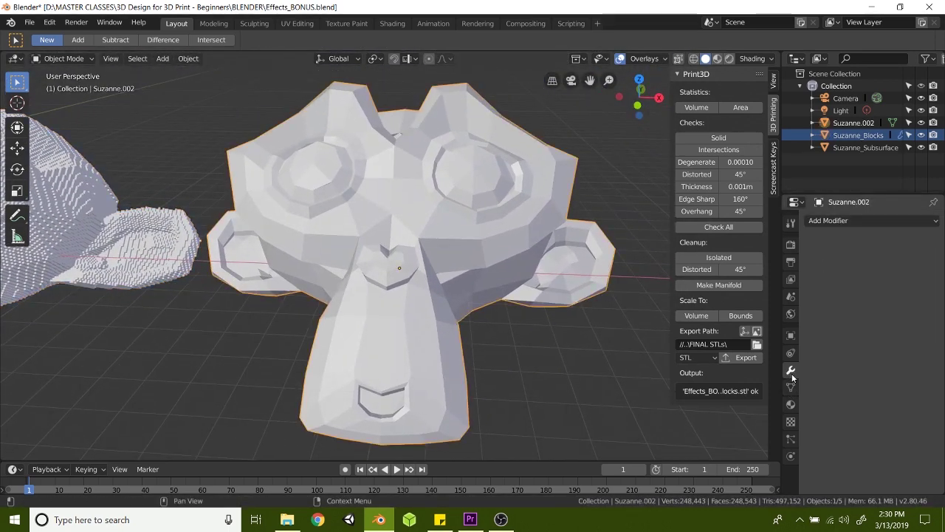
{"action": "left_click", "coordinate": [830, 221]}
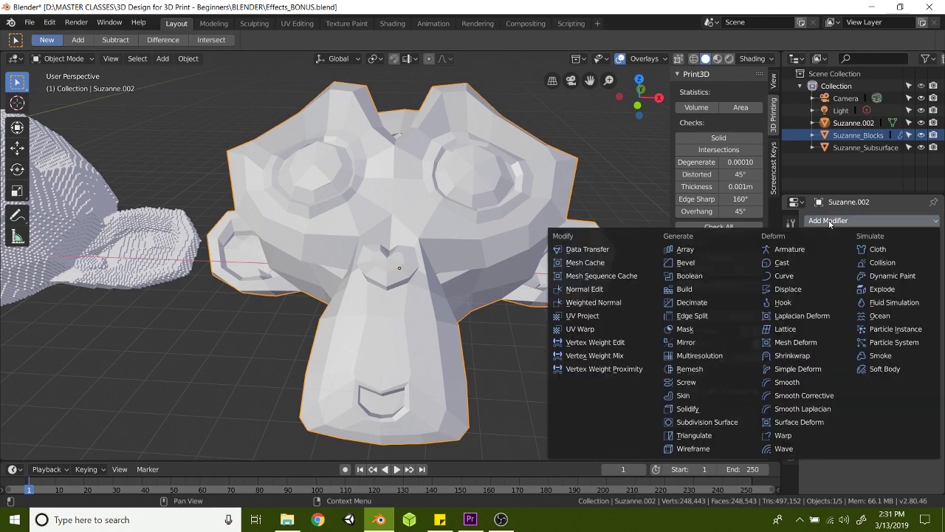
{"action": "left_click", "coordinate": [683, 449]}
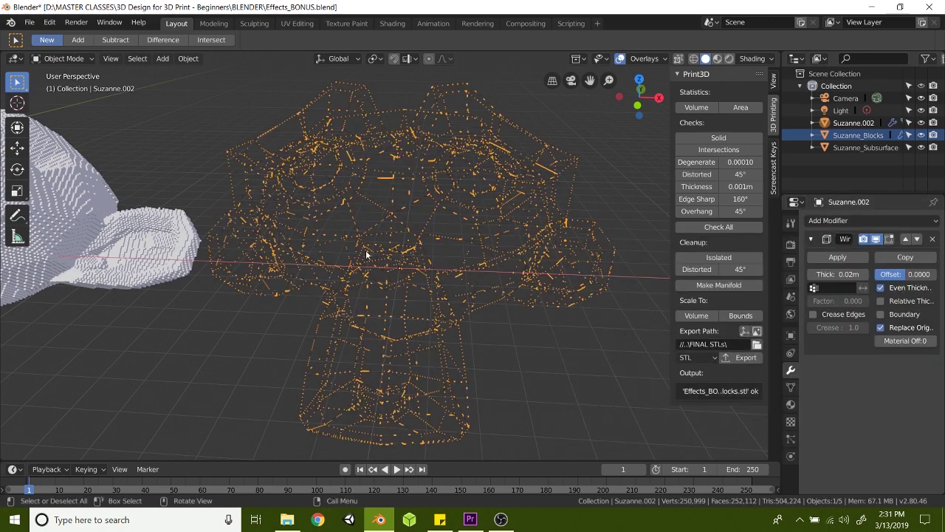
{"action": "mouse_move", "coordinate": [515, 309]}
{"action": "middle_mouse_down"}
{"action": "mouse_move", "coordinate": [489, 304]}
{"action": "mouse_move", "coordinate": [519, 304]}
{"action": "middle_mouse_up"}
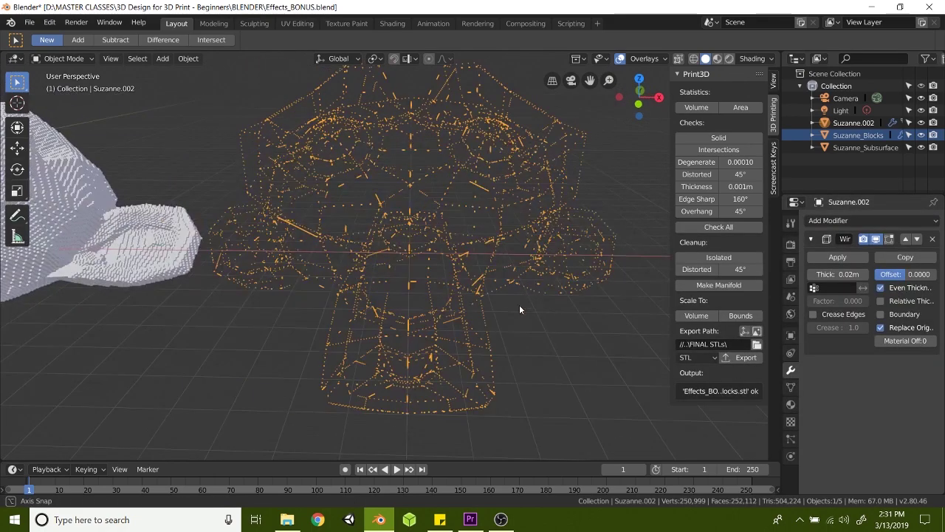
- Set the Wireframe modifier's thickness to 3 m and turn off Even Thickness on Suzanne.002
{"action": "left_click", "coordinate": [831, 275]}
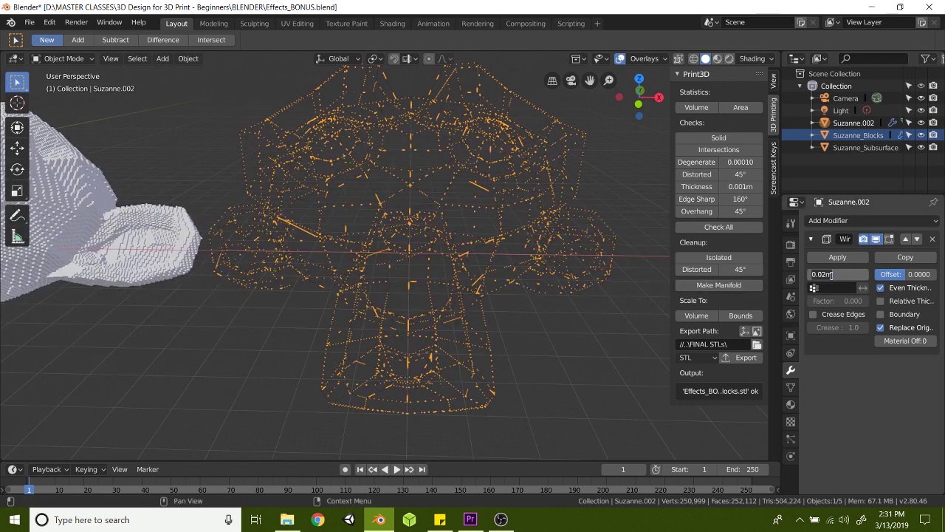
{"action": "type", "text": "3"}
{"action": "key", "text": "Return"}
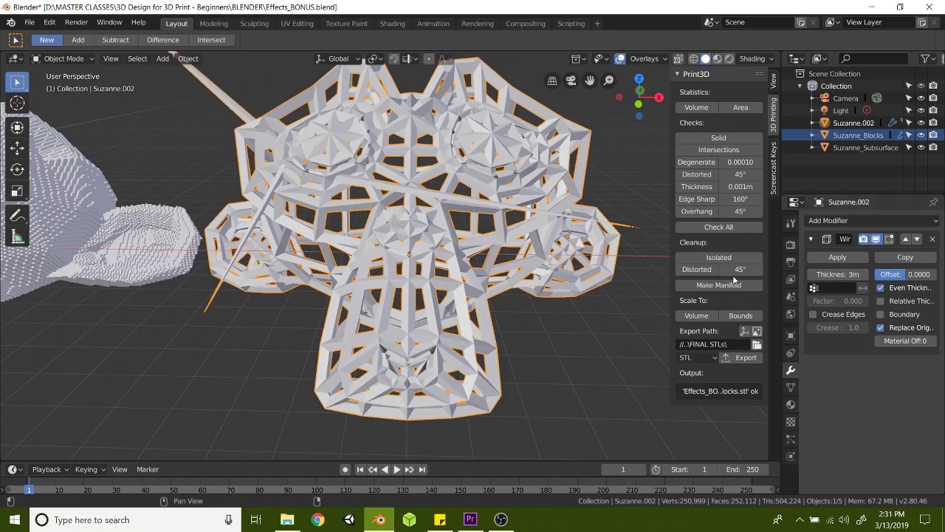
{"action": "middle_click_drag", "start_coordinate": [558, 223], "coordinate": [544, 245]}
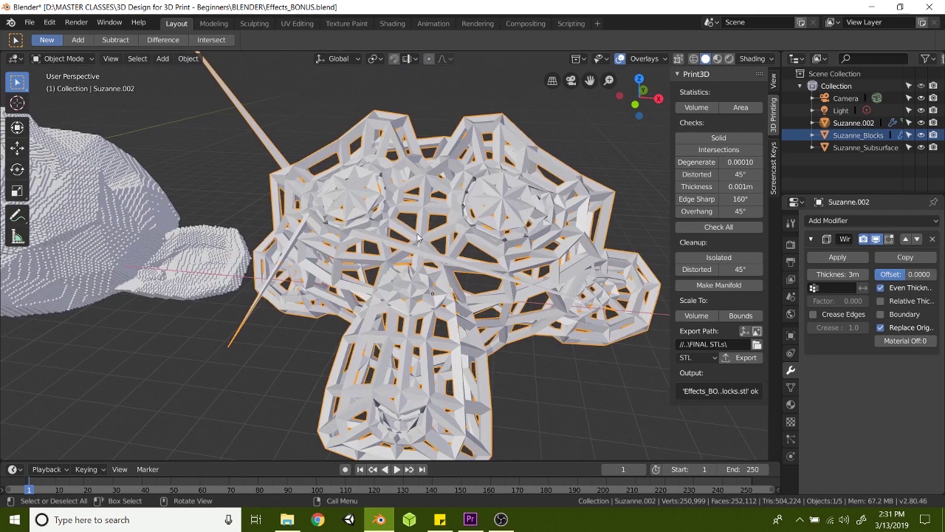
{"action": "left_click", "coordinate": [880, 287]}
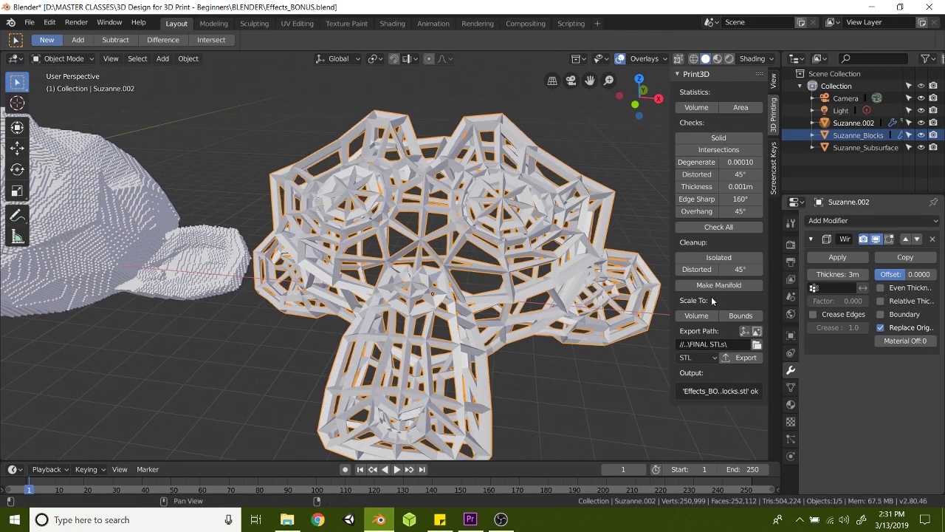
- Rename Suzanne.002 as Suzanne_Wireframe and export it as STL
{"action": "mouse_move", "coordinate": [517, 363]}
{"action": "middle_mouse_down"}
{"action": "mouse_move", "coordinate": [550, 357]}
{"action": "mouse_move", "coordinate": [491, 360]}
{"action": "mouse_move", "coordinate": [491, 336]}
{"action": "mouse_move", "coordinate": [524, 329]}
{"action": "mouse_move", "coordinate": [498, 346]}
{"action": "mouse_move", "coordinate": [502, 355]}
{"action": "mouse_move", "coordinate": [527, 347]}
{"action": "middle_mouse_up"}
{"action": "left_click", "coordinate": [849, 122]}
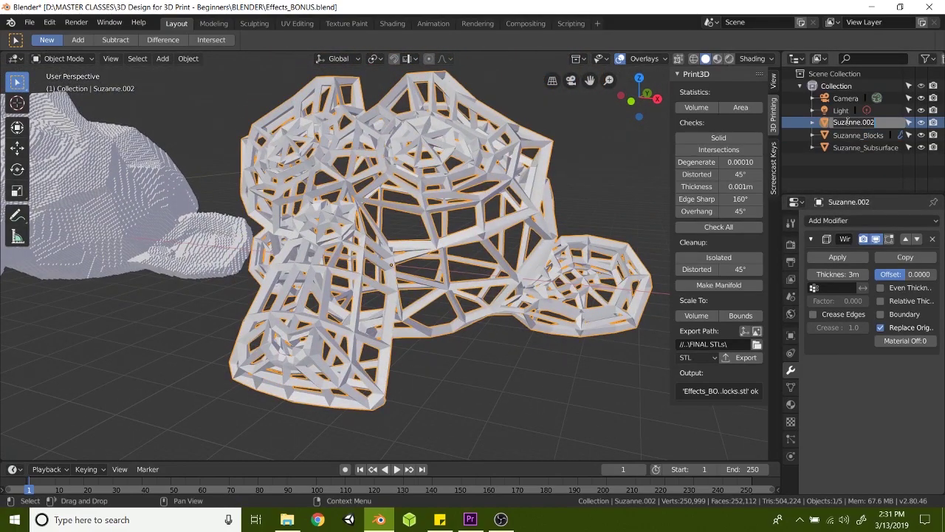
{"action": "left_click", "coordinate": [731, 357]}
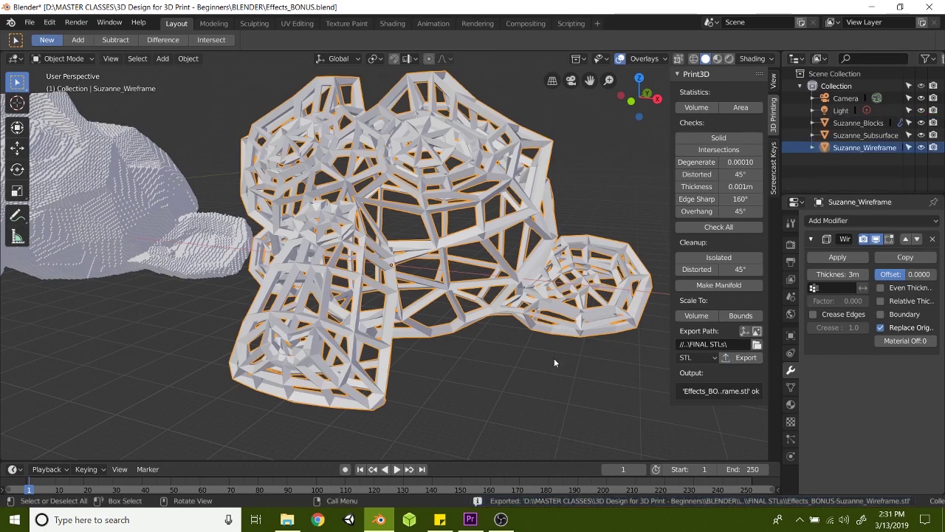
- Add a Subdivision Surface modifier after the Wireframe modifier on Suzanne_Wireframe
{"action": "mouse_move", "coordinate": [459, 311]}
{"action": "middle_mouse_down", "text": "shift"}
{"action": "mouse_move", "coordinate": [550, 328]}
{"action": "mouse_move", "coordinate": [486, 327]}
{"action": "mouse_move", "coordinate": [460, 311]}
{"action": "mouse_move", "coordinate": [470, 325]}
{"action": "middle_mouse_up", "text": "shift"}
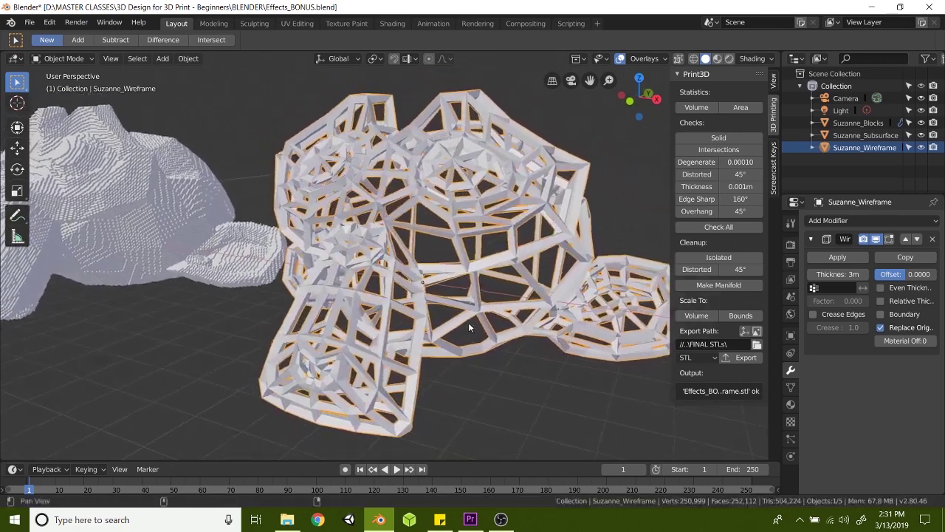
{"action": "left_click", "coordinate": [812, 238]}
{"action": "left_click", "coordinate": [813, 238]}
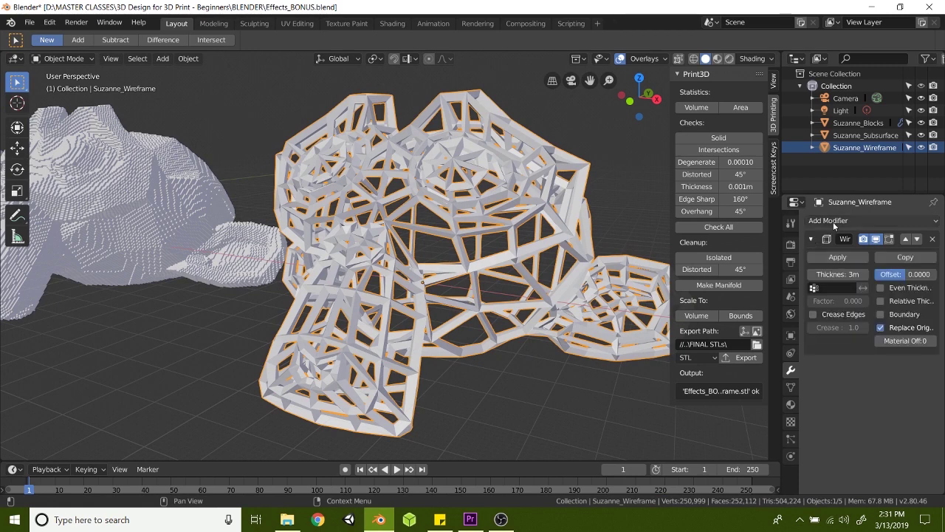
{"action": "left_click", "coordinate": [832, 222]}
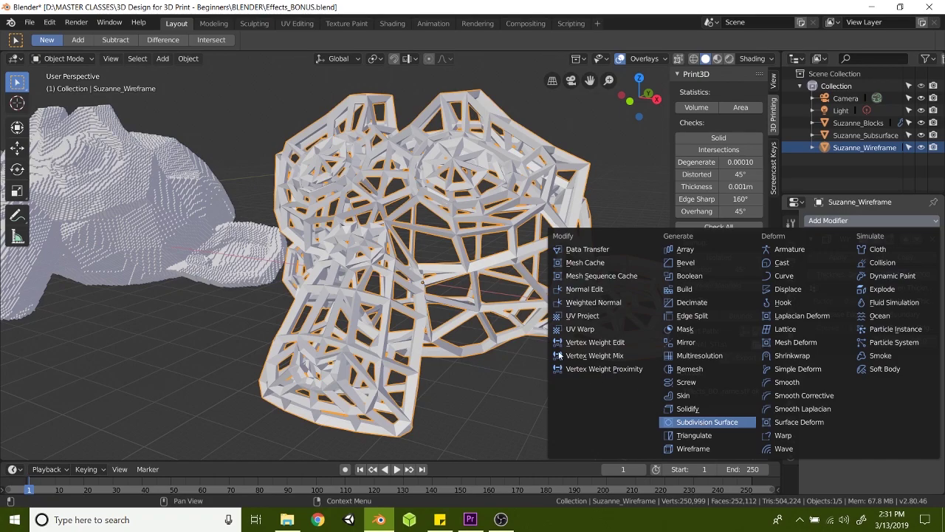
{"action": "left_click_drag", "start_coordinate": [487, 287], "coordinate": [443, 283], "text": "alt"}
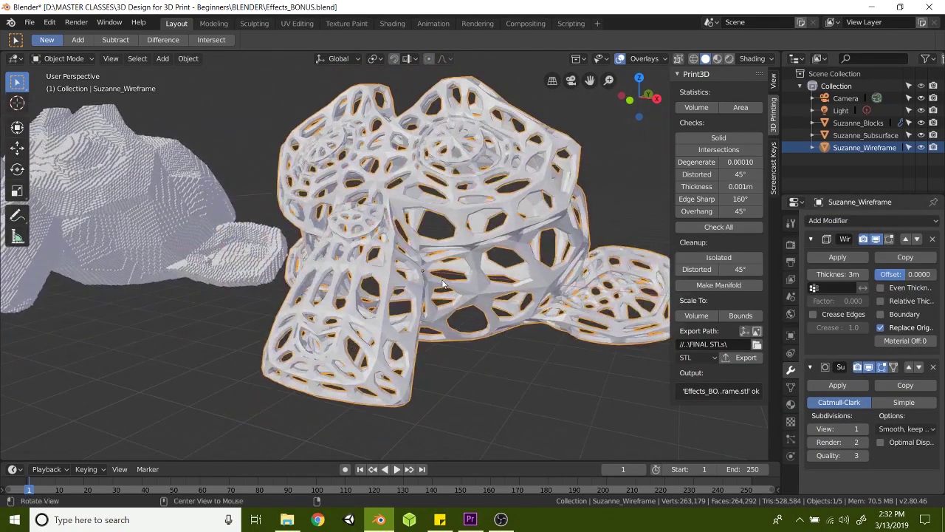
- Set the Subdivision Surface modifier's quality, render and view levels to 4 on the wireframe head
{"action": "left_click", "coordinate": [866, 456]}
{"action": "left_click", "coordinate": [865, 442]}
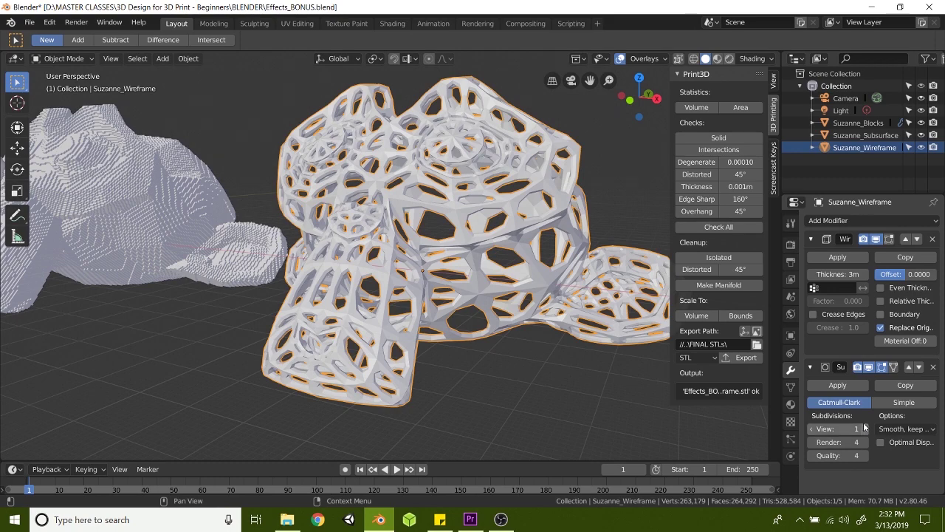
{"action": "left_click", "coordinate": [865, 429]}
{"action": "left_click", "coordinate": [865, 429]}
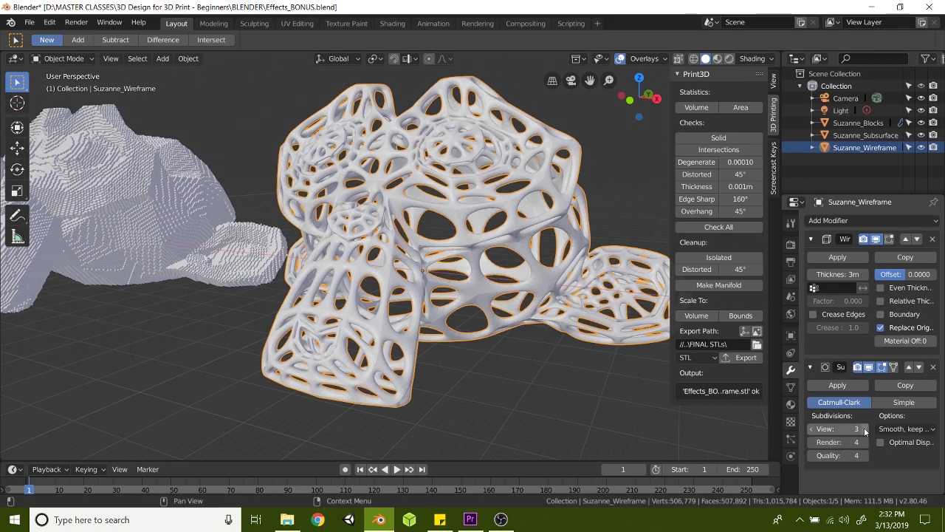
{"action": "left_click", "coordinate": [864, 429]}
- Rename the smoothed wireframe head as Suzanne_Voronoi and export it as STL
{"action": "scroll", "coordinate": [443, 251], "scroll_direction": "up", "scroll_amount": 5}
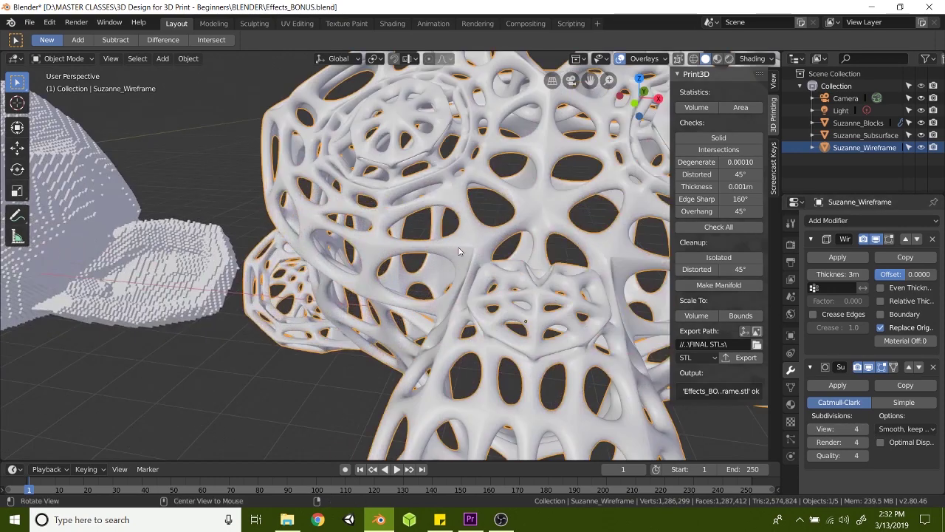
{"action": "middle_click_drag", "start_coordinate": [443, 251], "coordinate": [554, 252]}
{"action": "scroll", "coordinate": [433, 239], "scroll_direction": "down", "scroll_amount": 3}
{"action": "double_click", "coordinate": [859, 148]}
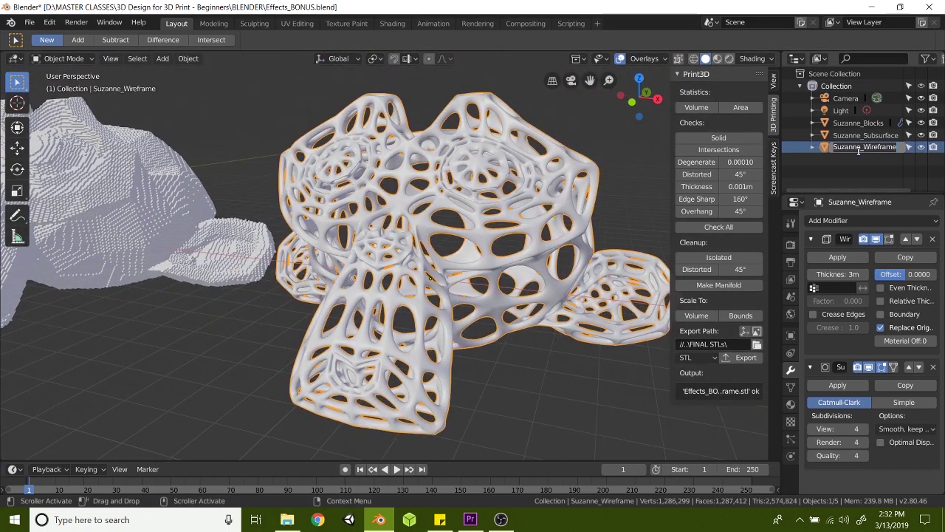
{"action": "left_click_drag", "start_coordinate": [862, 147], "coordinate": [909, 150]}
{"action": "key", "text": "BackSpace"}
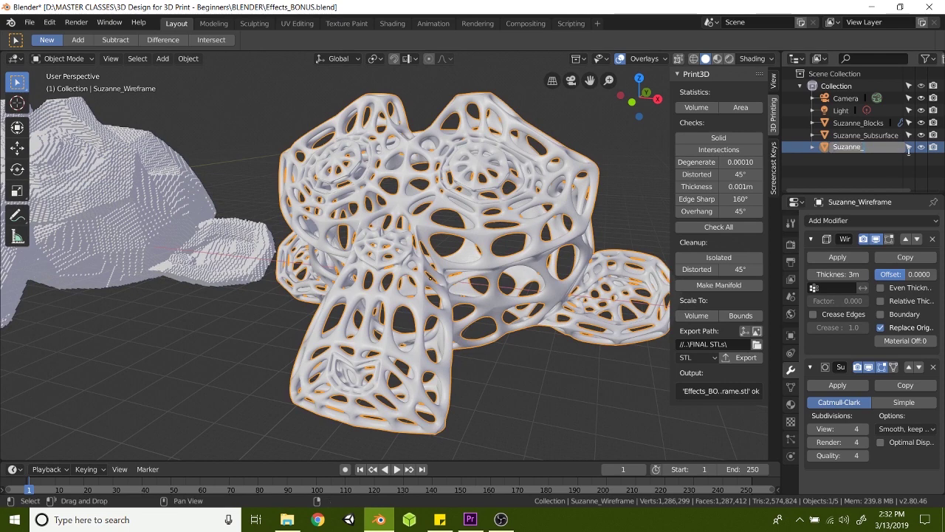
{"action": "type", "text": "Voronoi"}
{"action": "key", "text": "Return"}
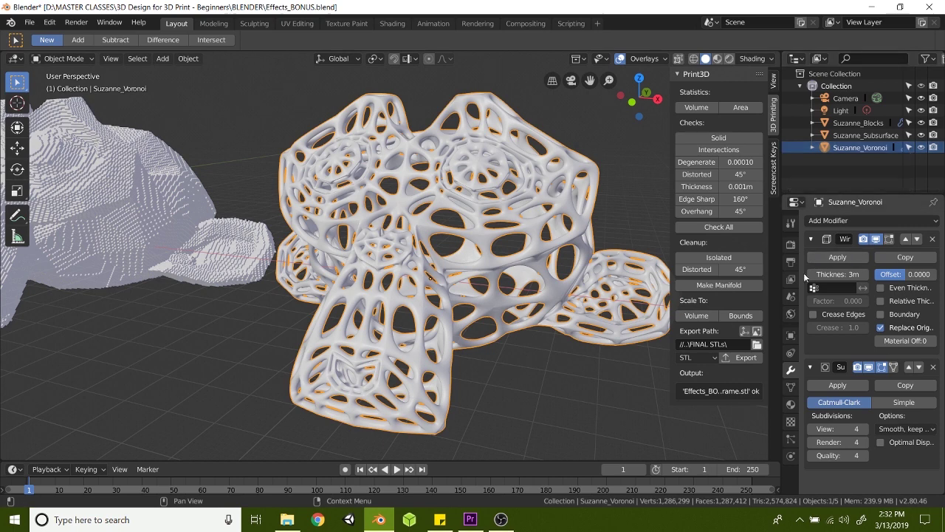
{"action": "left_click", "coordinate": [748, 360]}
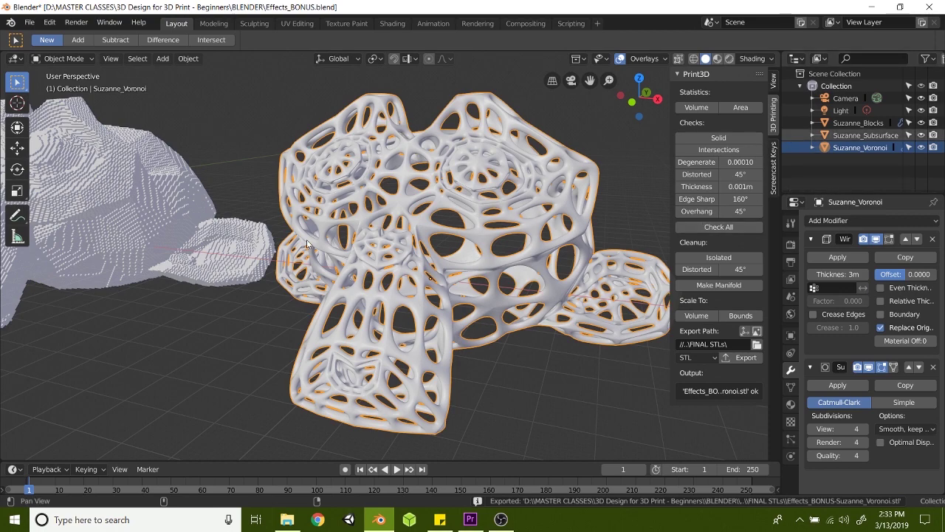
- Select Suzanne_Subsurface and enable the Wireframe overlay at 1.000 to examine the density of its mesh up close
{"action": "middle_click_drag", "start_coordinate": [307, 244], "coordinate": [527, 236], "text": "shift"}
{"action": "mouse_move", "coordinate": [264, 199]}
{"action": "middle_mouse_down", "text": "shift"}
{"action": "mouse_move", "coordinate": [398, 244]}
{"action": "mouse_move", "coordinate": [512, 250]}
{"action": "middle_mouse_up", "text": "shift"}
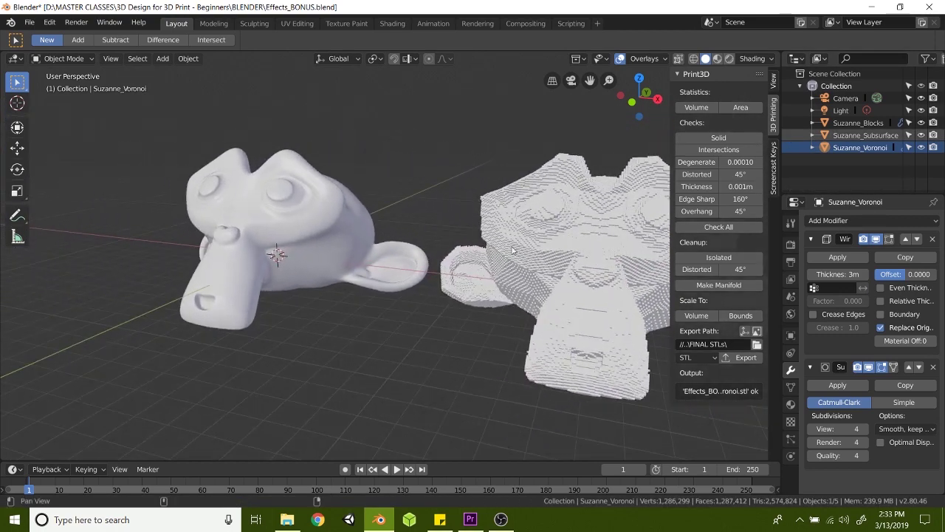
{"action": "mouse_move", "coordinate": [251, 261]}
{"action": "middle_mouse_down", "text": "shift"}
{"action": "mouse_move", "coordinate": [362, 230]}
{"action": "mouse_move", "coordinate": [375, 258]}
{"action": "middle_mouse_up", "text": "shift"}
{"action": "scroll", "coordinate": [362, 230], "scroll_direction": "up", "scroll_amount": 2}
{"action": "left_click", "coordinate": [375, 258]}
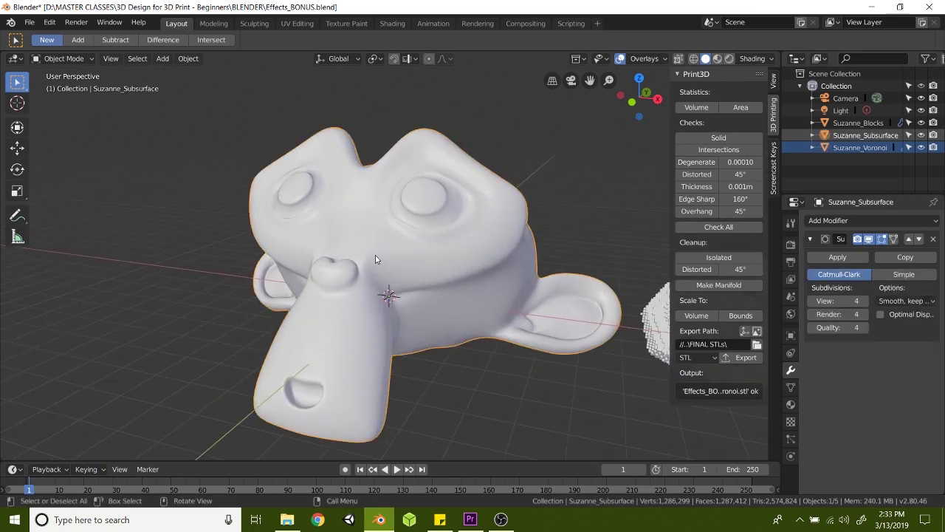
{"action": "left_click", "coordinate": [663, 58]}
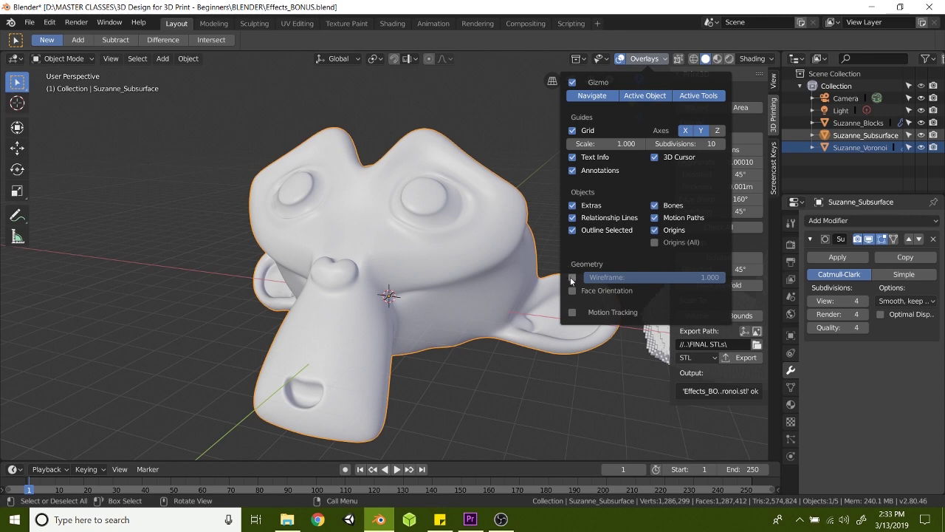
{"action": "left_click", "coordinate": [572, 278]}
{"action": "mouse_move", "coordinate": [725, 277]}
{"action": "left_mouse_down"}
{"action": "mouse_move", "coordinate": [706, 278]}
{"action": "mouse_move", "coordinate": [725, 277]}
{"action": "left_mouse_up"}
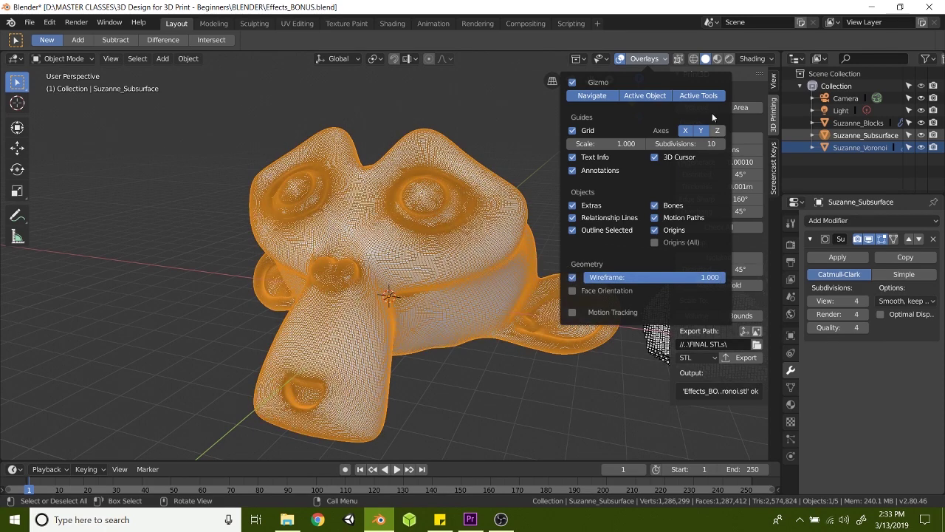
{"action": "left_click", "coordinate": [642, 59]}
{"action": "scroll", "coordinate": [360, 287], "scroll_direction": "up", "scroll_amount": 5}
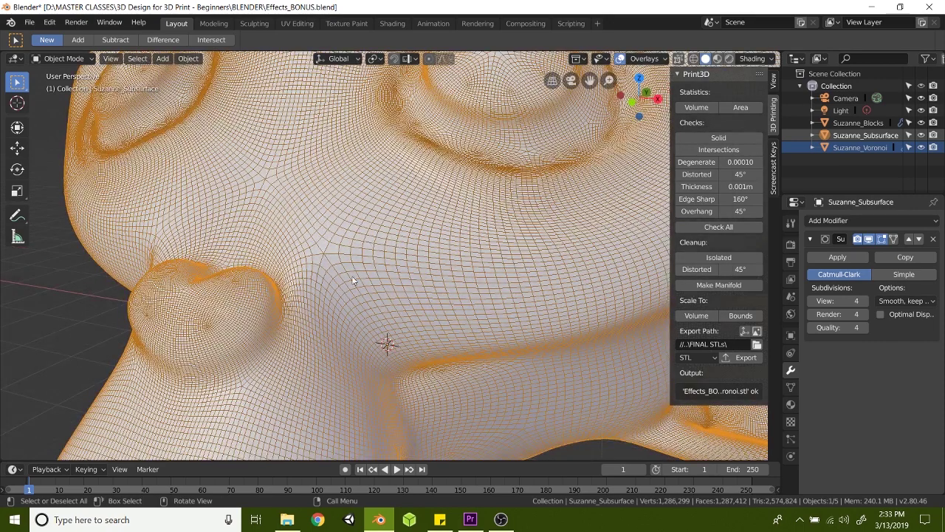
{"action": "scroll", "coordinate": [358, 300], "scroll_direction": "up", "scroll_amount": 2}
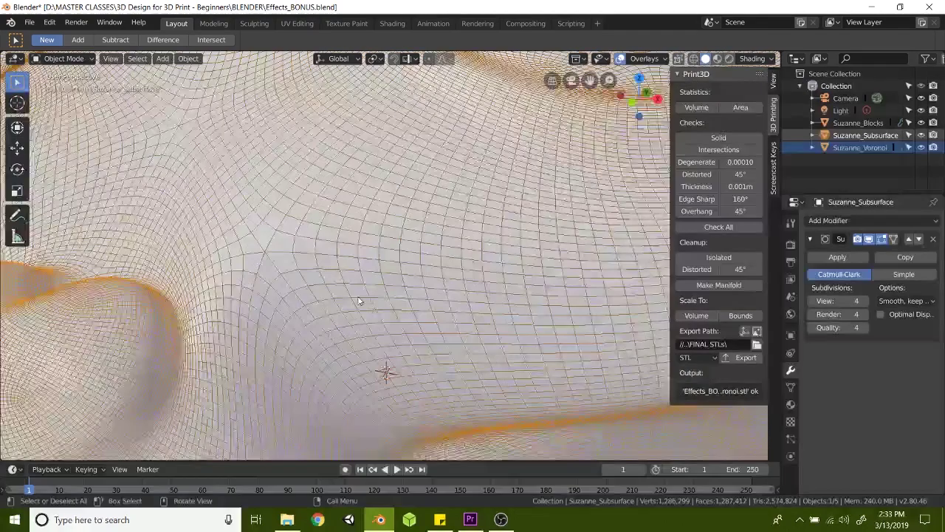
- Add a Decimate modifier after the Subdivision Surface modifier on Suzanne_Subsurface
{"action": "scroll", "coordinate": [358, 300], "scroll_direction": "down", "scroll_amount": 6}
{"action": "scroll", "coordinate": [358, 301], "scroll_direction": "down", "scroll_amount": 4}
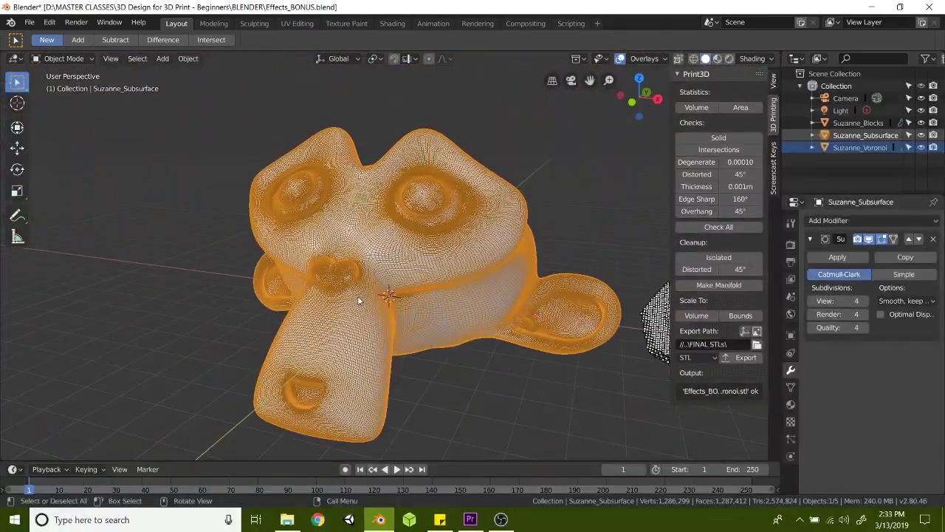
{"action": "scroll", "coordinate": [358, 300], "scroll_direction": "down", "scroll_amount": 2}
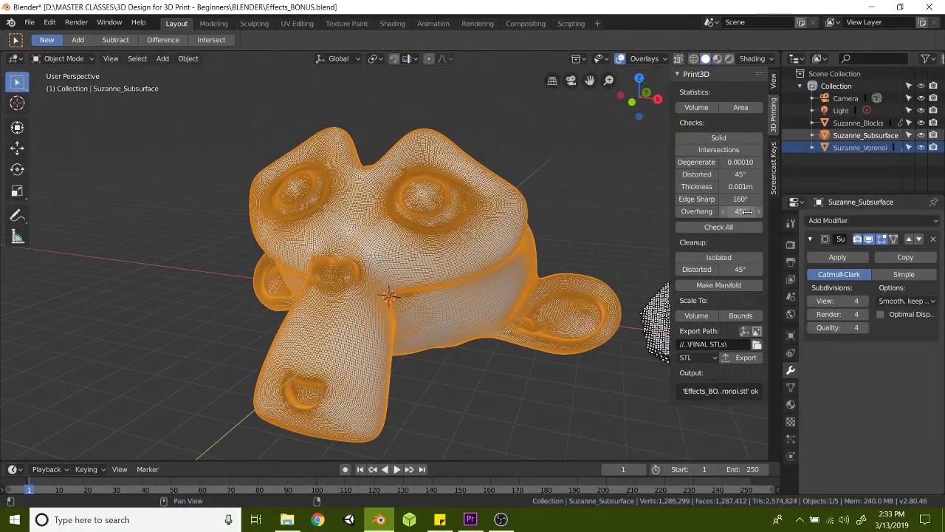
{"action": "left_click", "coordinate": [855, 222]}
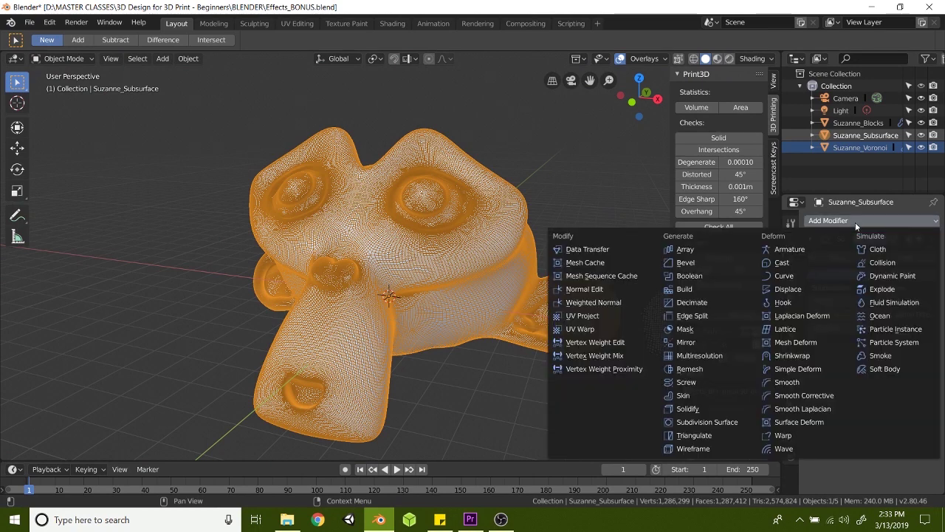
{"action": "left_click", "coordinate": [726, 302]}
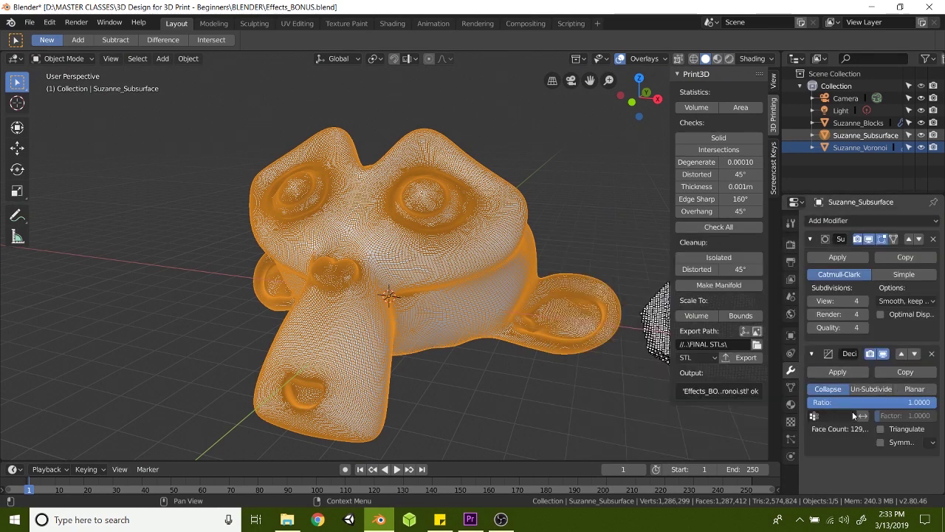
- Set the Decimate modifier's collapse ratio to 0.5 and inspect the reduced mesh on the head
{"action": "left_click", "coordinate": [871, 401]}
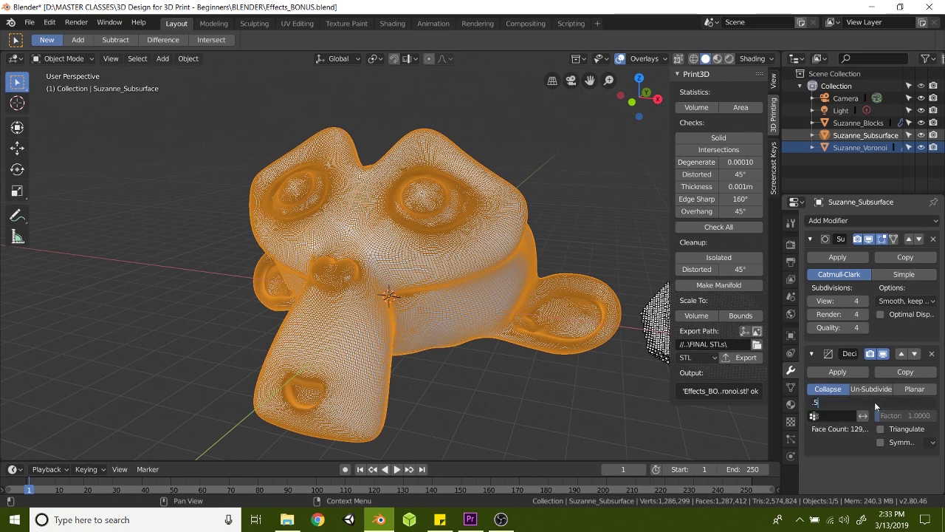
{"action": "type", "text": ".5"}
{"action": "key", "text": "Return"}
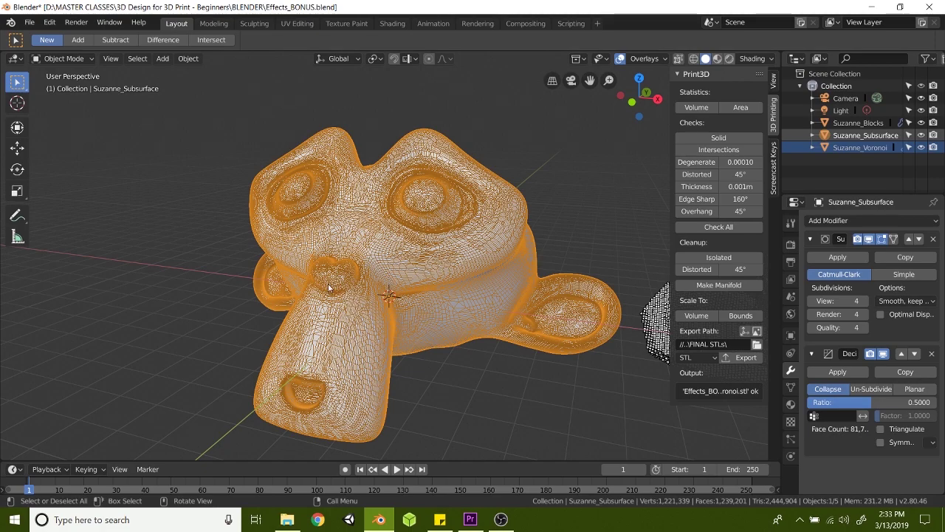
{"action": "middle_click_drag", "start_coordinate": [279, 271], "coordinate": [414, 276]}
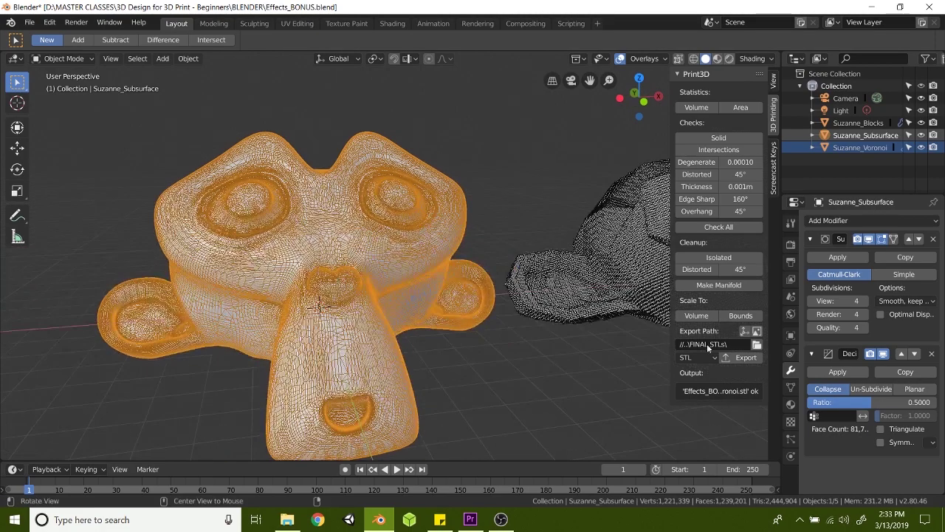
- Set the Decimate ratio to 0.001 to turn the smooth head into a faceted low-poly version
{"action": "double_click", "coordinate": [872, 402]}
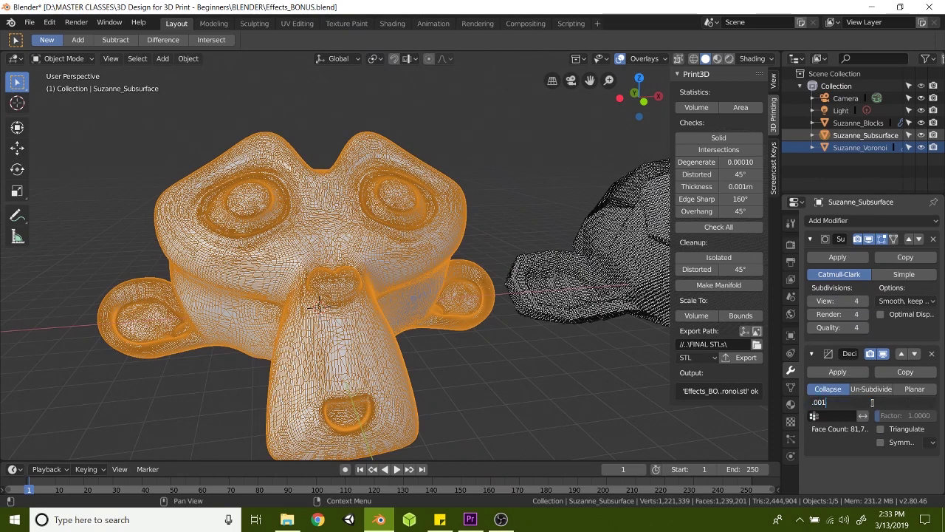
{"action": "type", "text": ".001"}
{"action": "key", "text": "Return"}
{"action": "mouse_move", "coordinate": [332, 293]}
{"action": "middle_mouse_down"}
{"action": "mouse_move", "coordinate": [391, 270]}
{"action": "mouse_move", "coordinate": [344, 274]}
{"action": "mouse_move", "coordinate": [323, 284]}
{"action": "mouse_move", "coordinate": [458, 270]}
{"action": "mouse_move", "coordinate": [328, 282]}
{"action": "middle_mouse_up"}
{"action": "scroll", "coordinate": [323, 284], "scroll_direction": "down", "scroll_amount": 2}
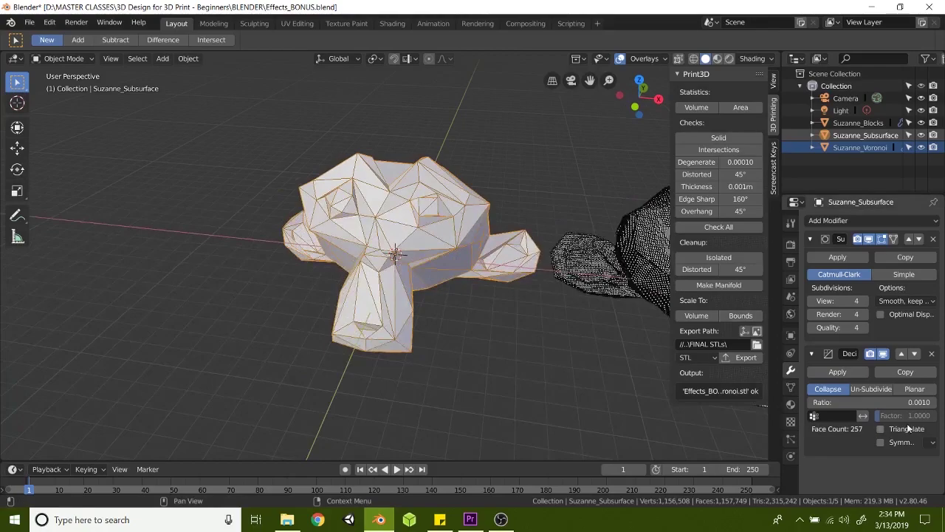
{"action": "middle_click_drag", "start_coordinate": [480, 303], "coordinate": [432, 277]}
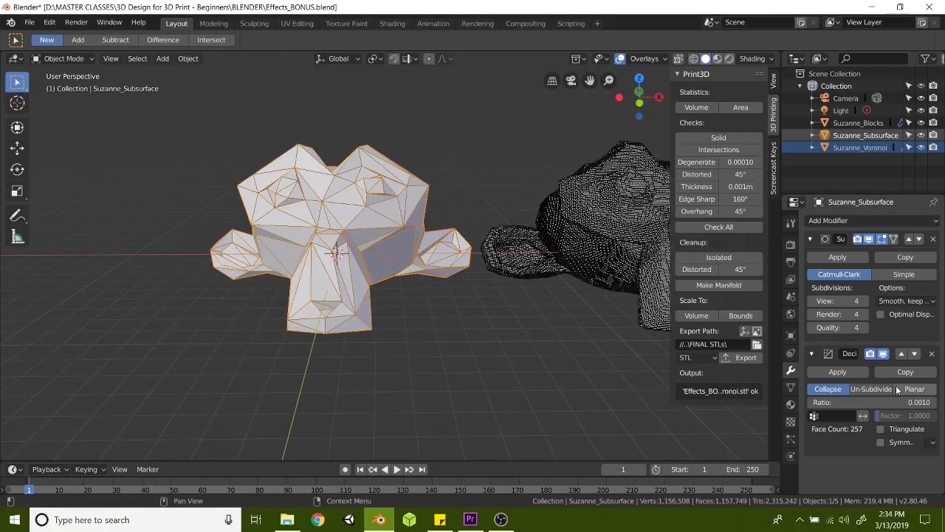
{"action": "middle_click_drag", "start_coordinate": [554, 350], "coordinate": [487, 325]}
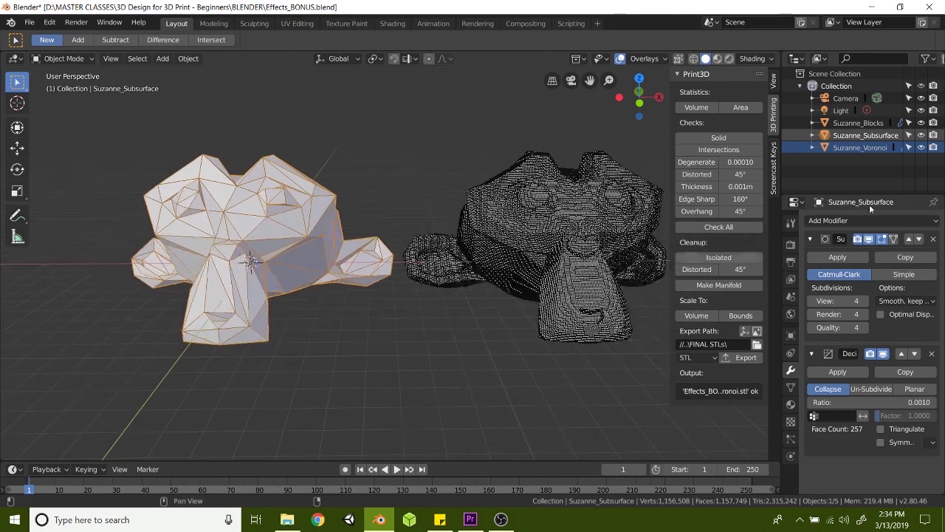
- Rename the decimated head as Suzanne_Lowpoly and export it as STL
{"action": "left_click", "coordinate": [865, 136]}
{"action": "left_click_drag", "start_coordinate": [866, 136], "coordinate": [908, 138]}
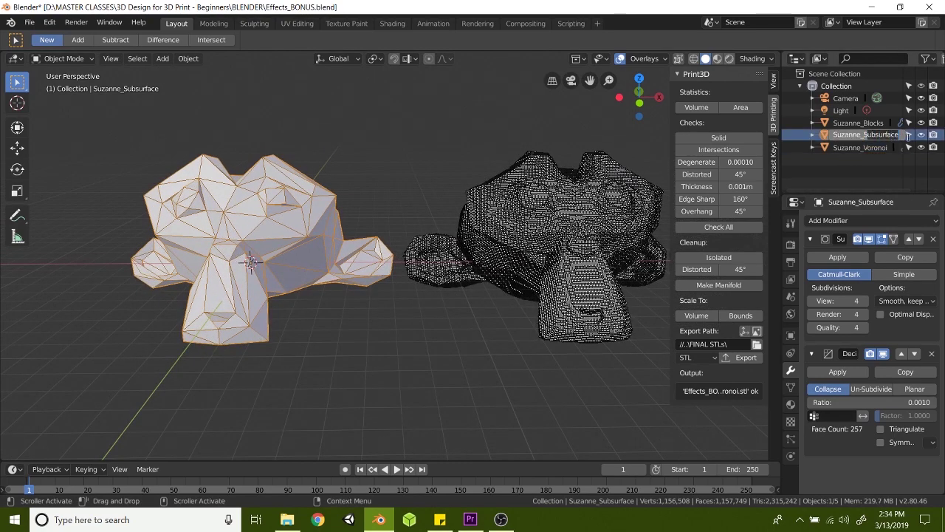
{"action": "key", "text": "BackSpace"}
{"action": "key", "text": "BackSpace"}
{"action": "type", "text": "Lowpoly"}
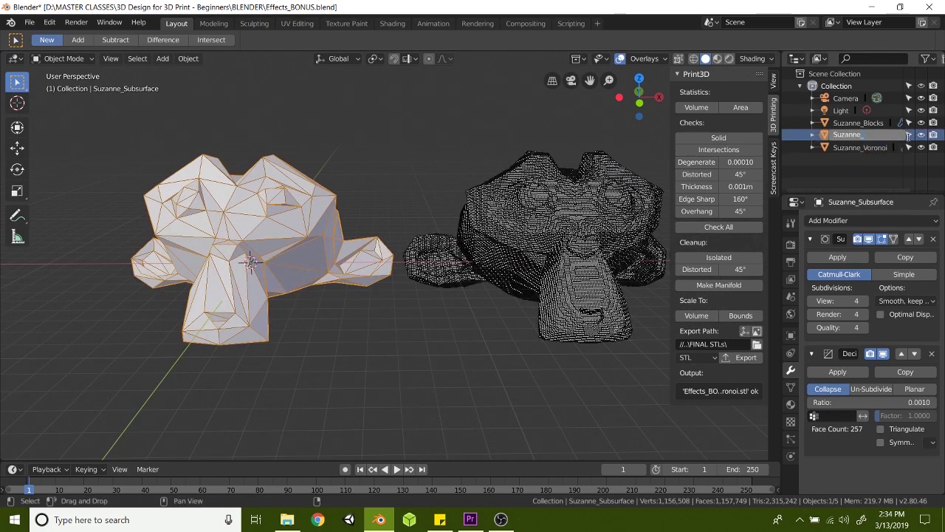
{"action": "key", "text": "Return"}
{"action": "left_click", "coordinate": [742, 360]}
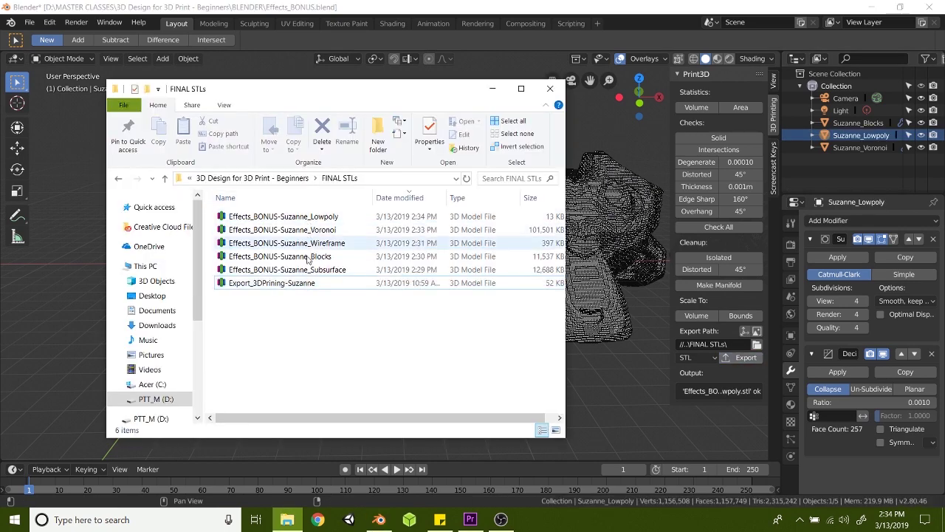
- Load all the STL files from the FINAL STLs folder, from Effects_BONUS-Suzanne_Lowpoly through Export_3DPrining-Suzanne, into Simplify3D
{"action": "left_click", "coordinate": [291, 219]}
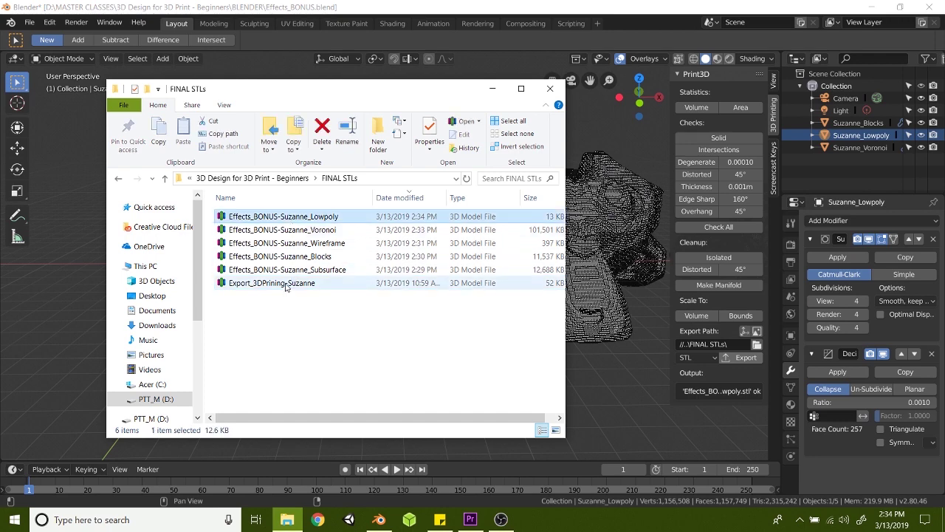
{"action": "left_click", "coordinate": [285, 285]}
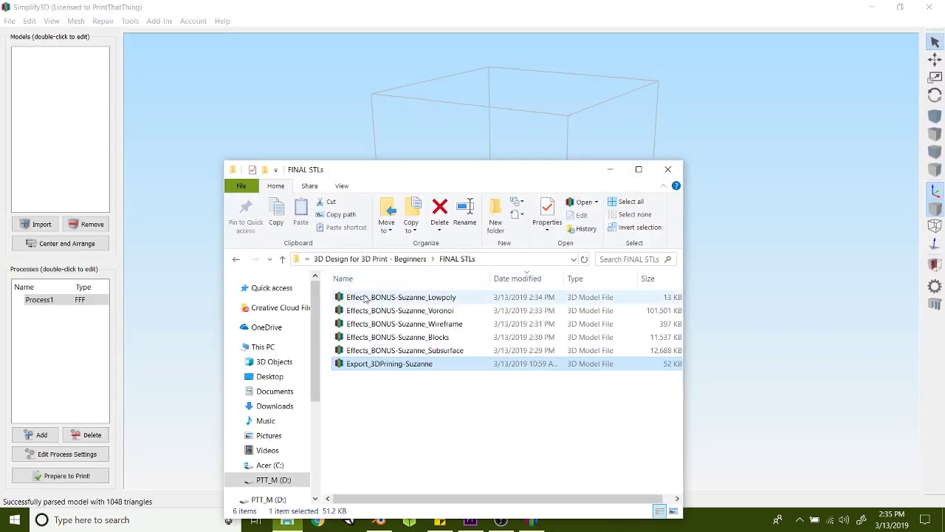
{"action": "left_click", "coordinate": [365, 298]}
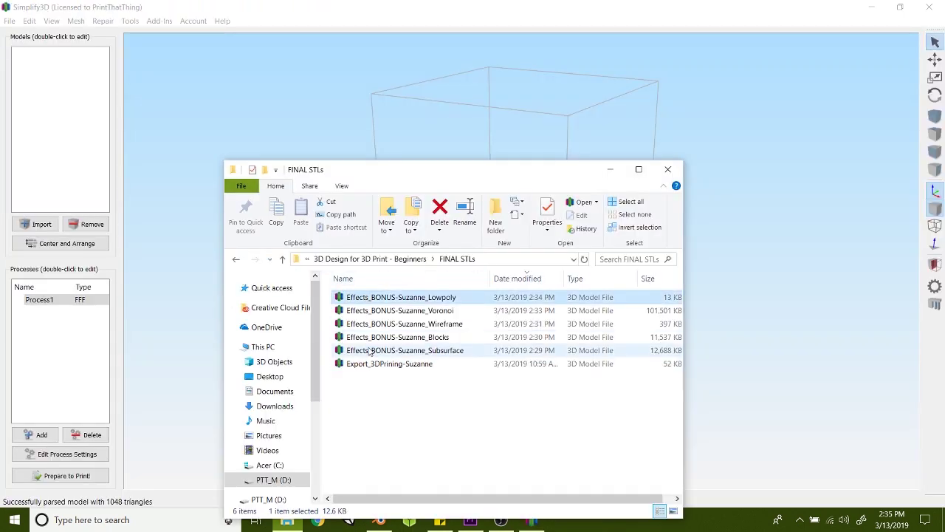
{"action": "left_click", "coordinate": [370, 362], "text": "shift"}
{"action": "left_click_drag", "start_coordinate": [372, 361], "coordinate": [736, 260]}
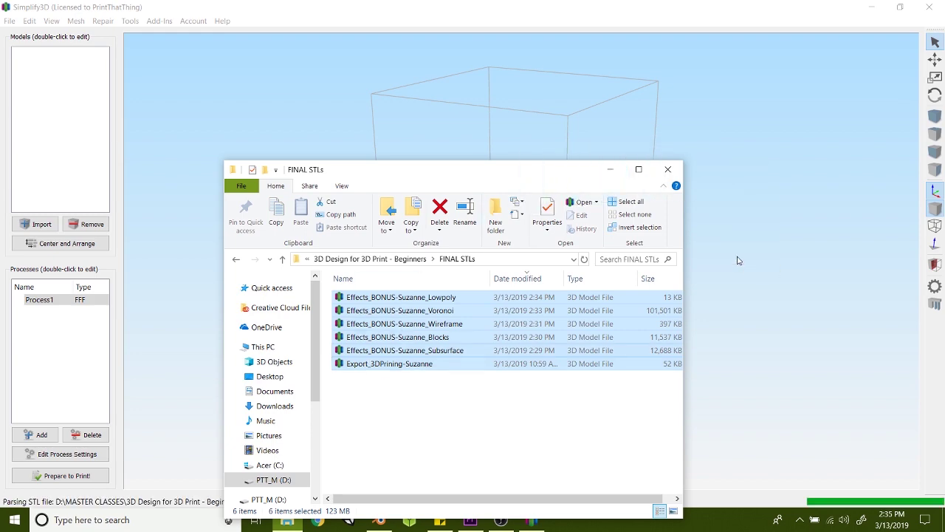
- Examine the imported Suzanne variations on the build plate up close and from different angles
{"action": "scroll", "coordinate": [537, 359], "scroll_direction": "up", "scroll_amount": 5}
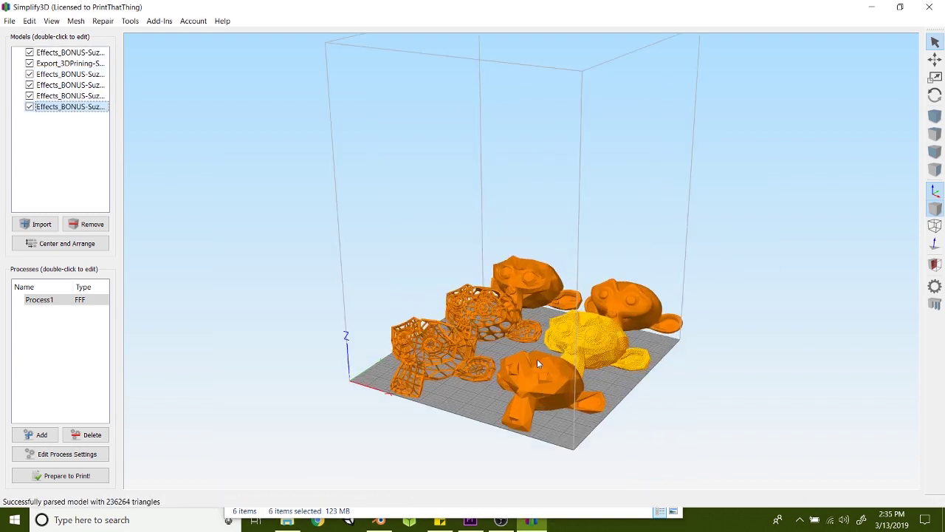
{"action": "right_click_drag", "start_coordinate": [501, 256], "coordinate": [477, 158]}
{"action": "left_click_drag", "start_coordinate": [440, 361], "coordinate": [338, 327]}
{"action": "scroll", "coordinate": [409, 351], "scroll_direction": "up", "scroll_amount": 5}
{"action": "left_click_drag", "start_coordinate": [405, 220], "coordinate": [703, 394]}
{"action": "scroll", "coordinate": [723, 382], "scroll_direction": "down", "scroll_amount": 6}
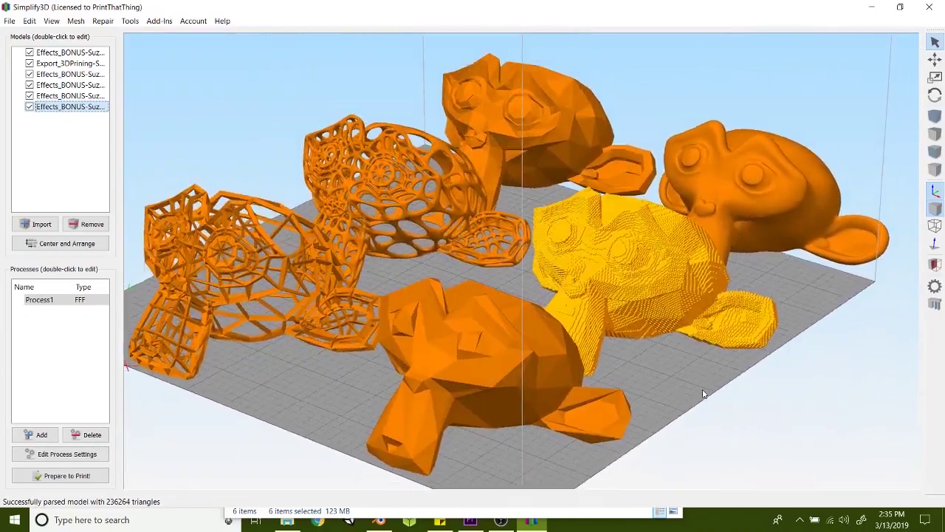